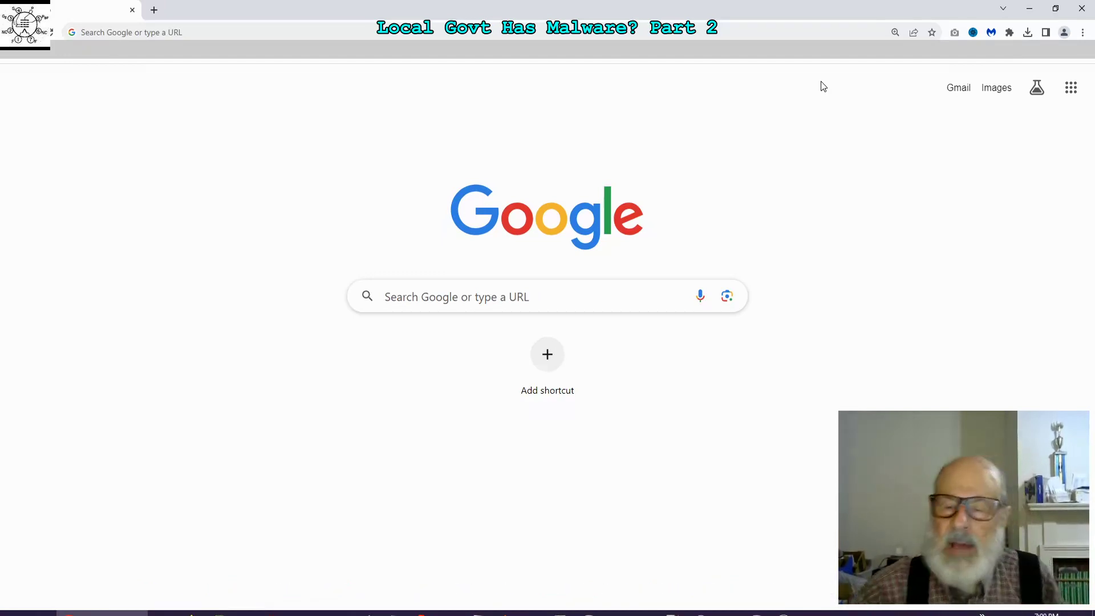
Step: Review Browser Guard's weekly blocked-threat statistics and detection history, then close the panel
left_click(992, 32)
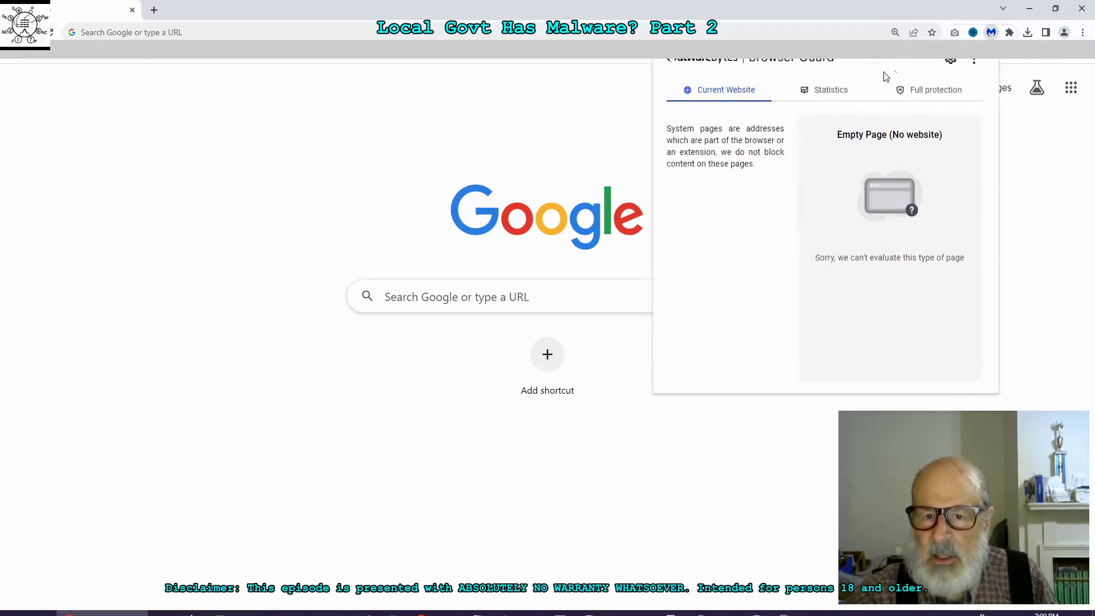
left_click(827, 91)
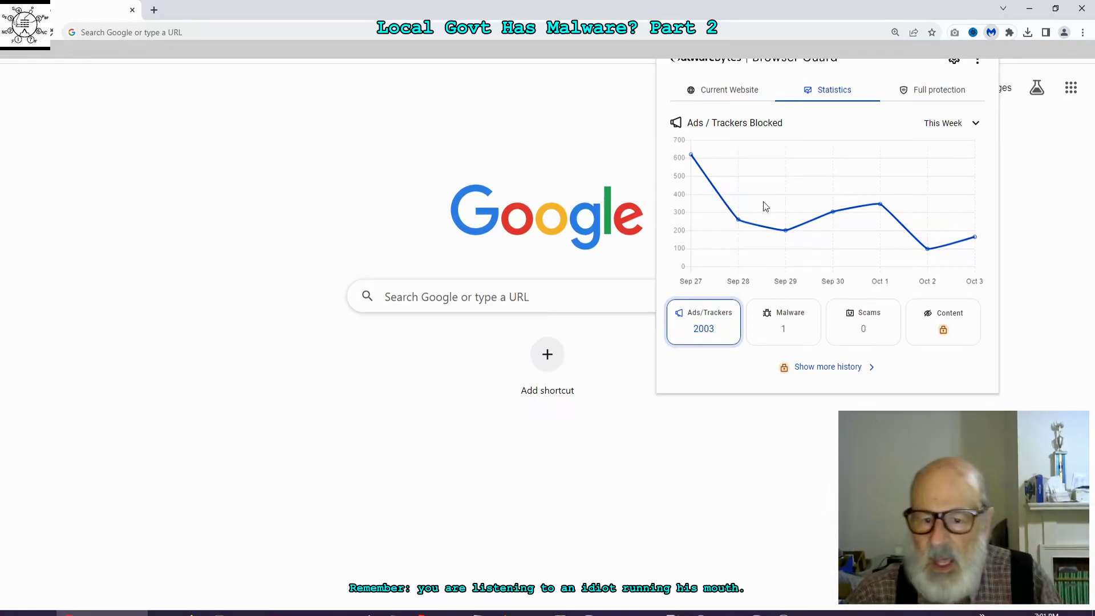
left_click(824, 370)
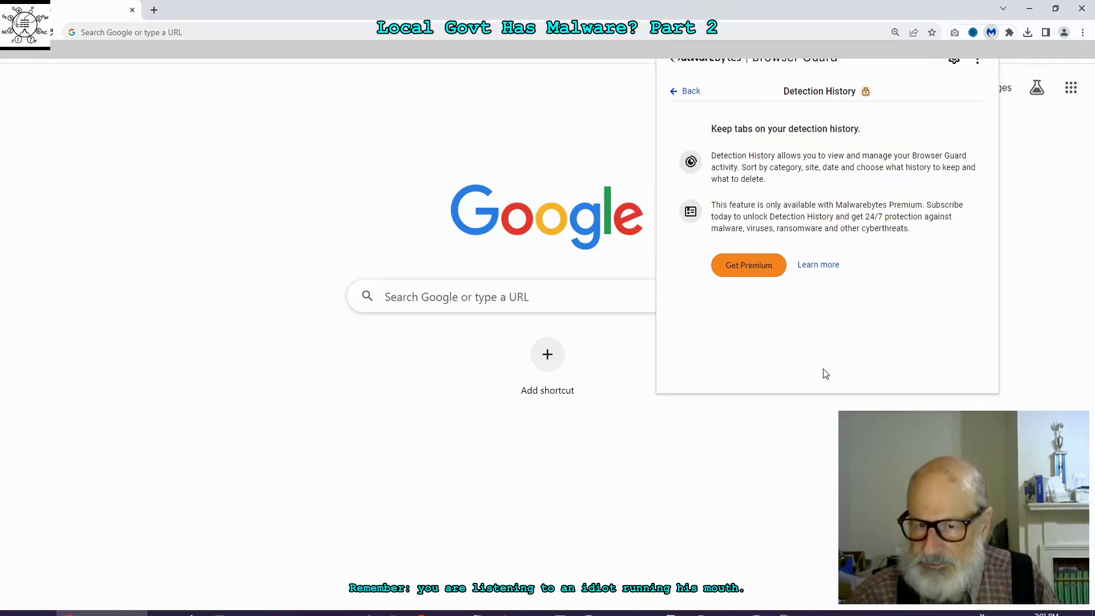
left_click(748, 479)
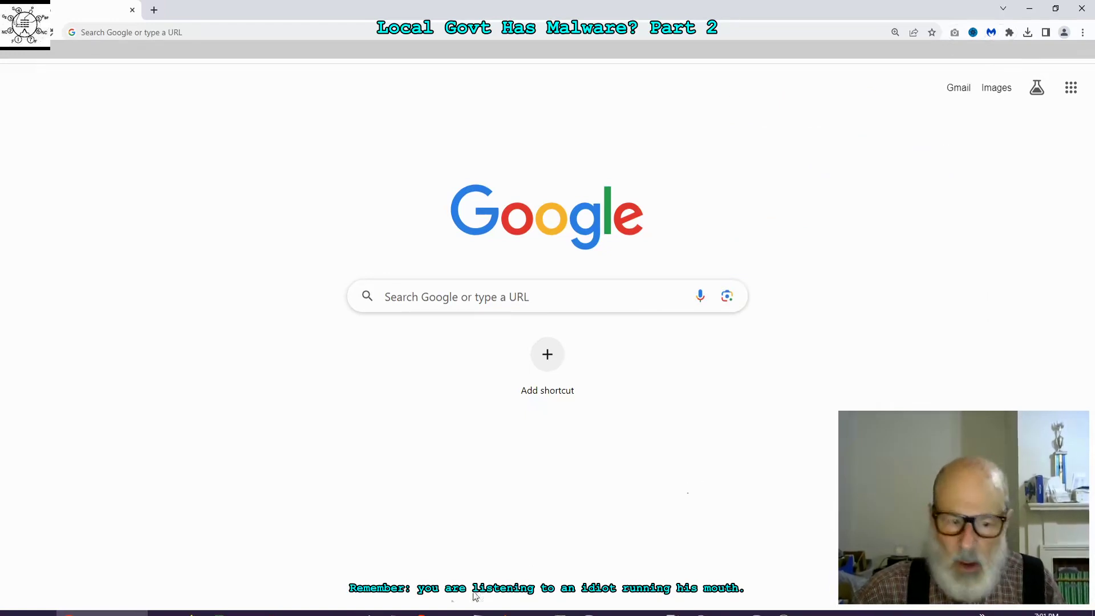
Step: Bring up the saved malware-blocked snapshot in IrfanView and move it aside to uncover Google's search box
left_click(306, 613)
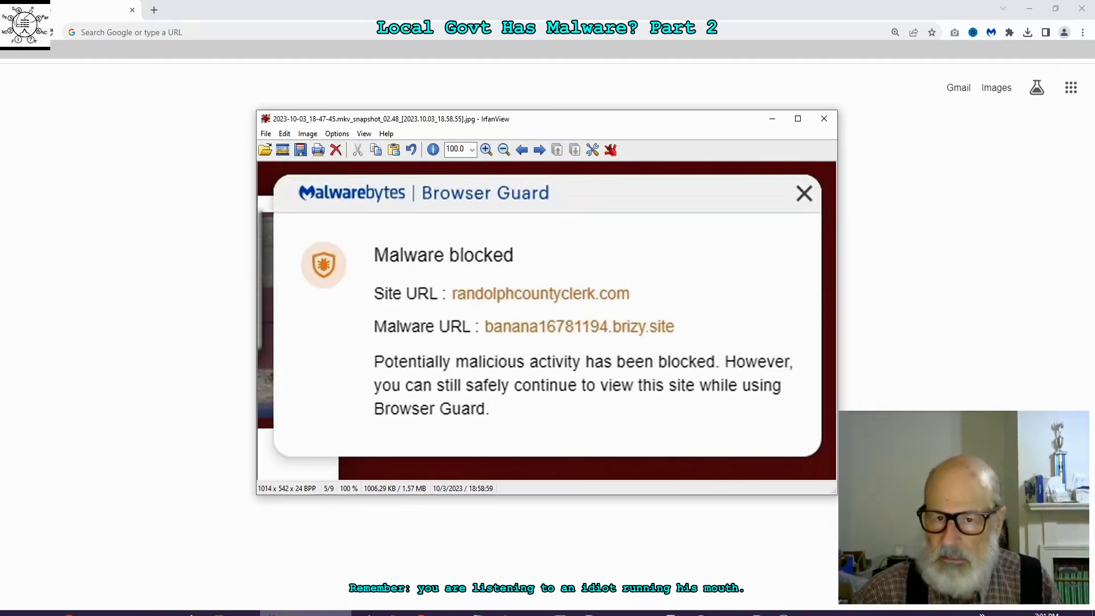
left_click_drag(563, 120, 708, 104)
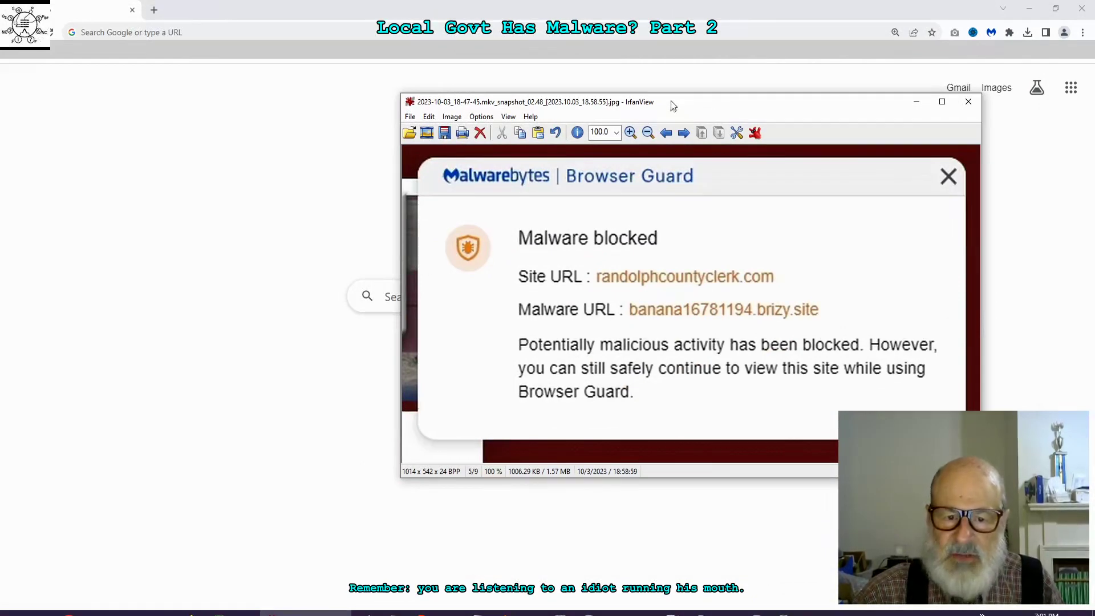
left_click_drag(669, 102, 777, 169)
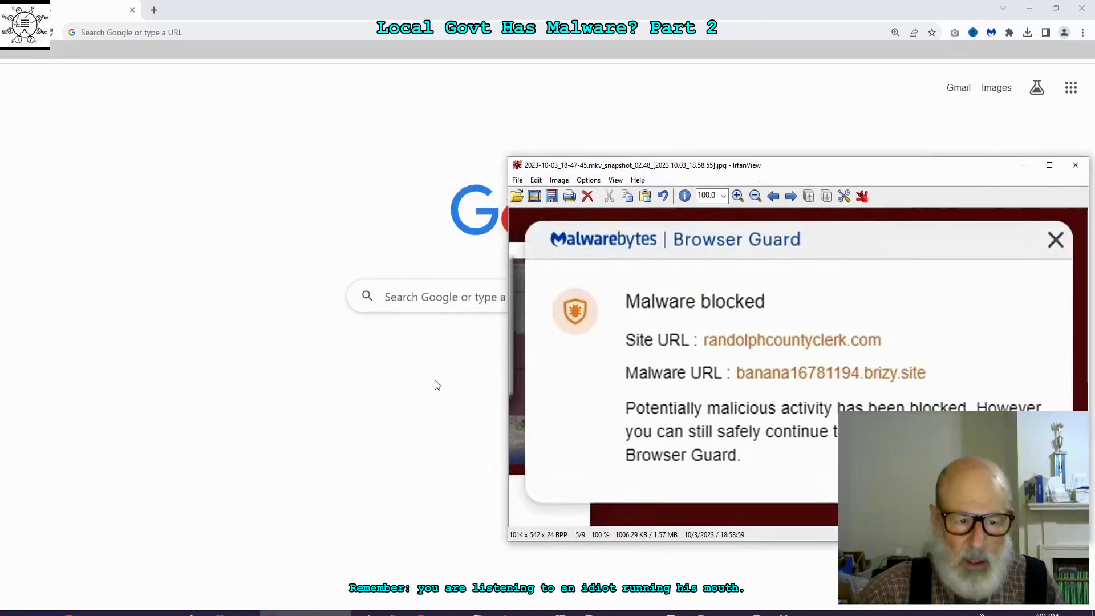
Step: Search Google for 'banana61781194 malwarebytes', checking the host name against the IrfanView snapshot
left_click(403, 303)
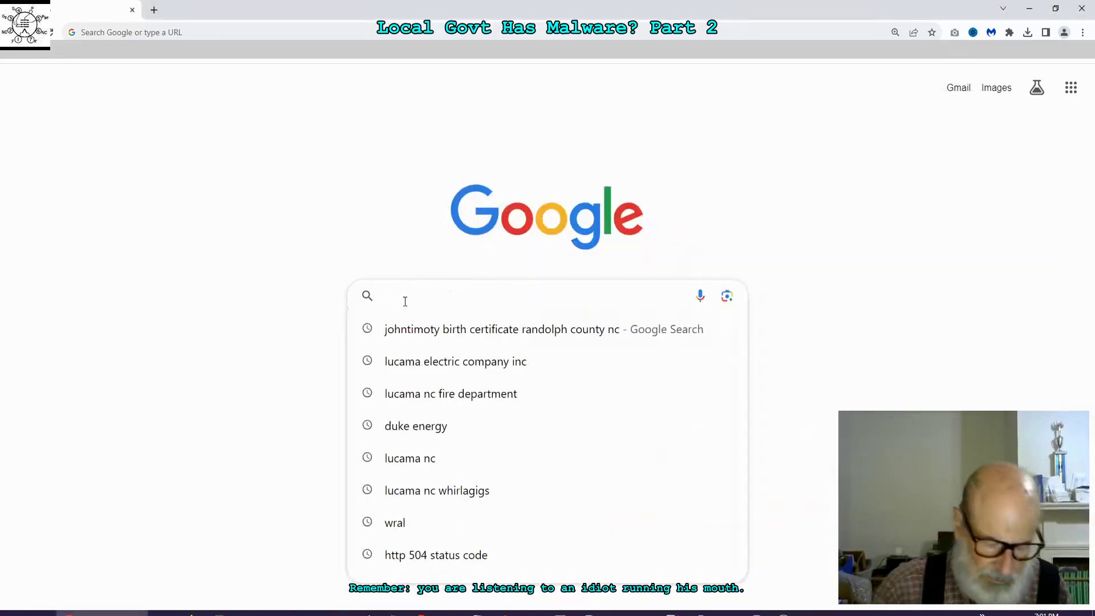
type("ban")
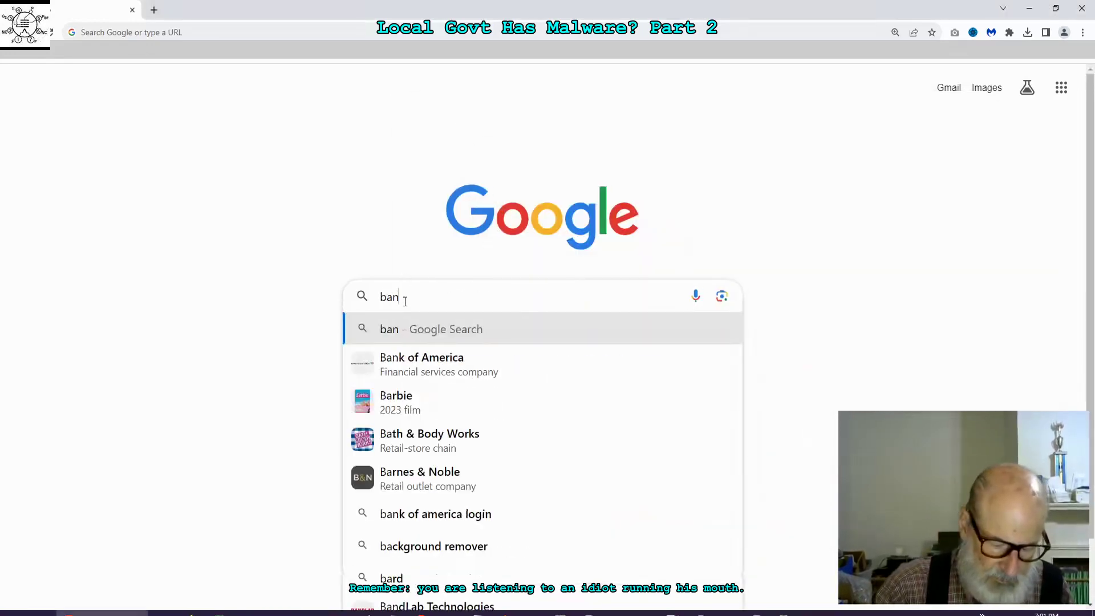
type("an")
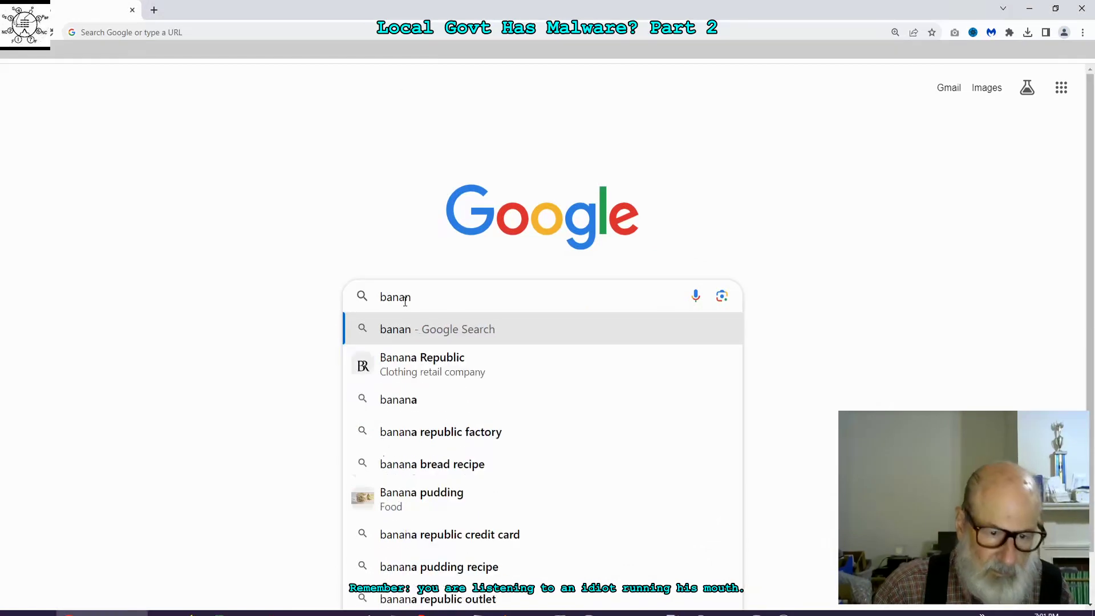
type("a")
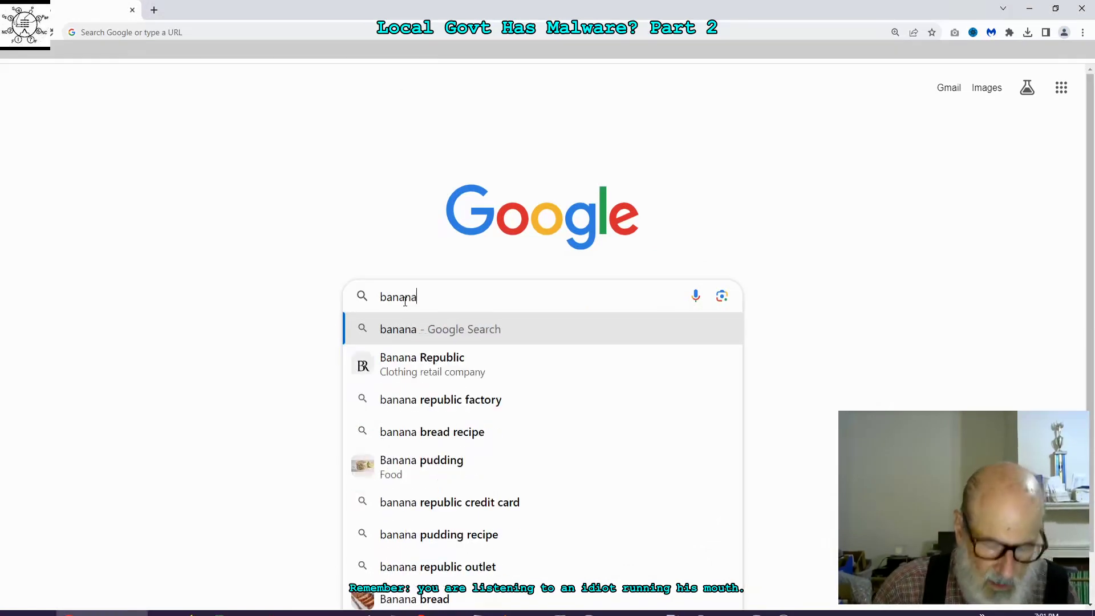
type("6")
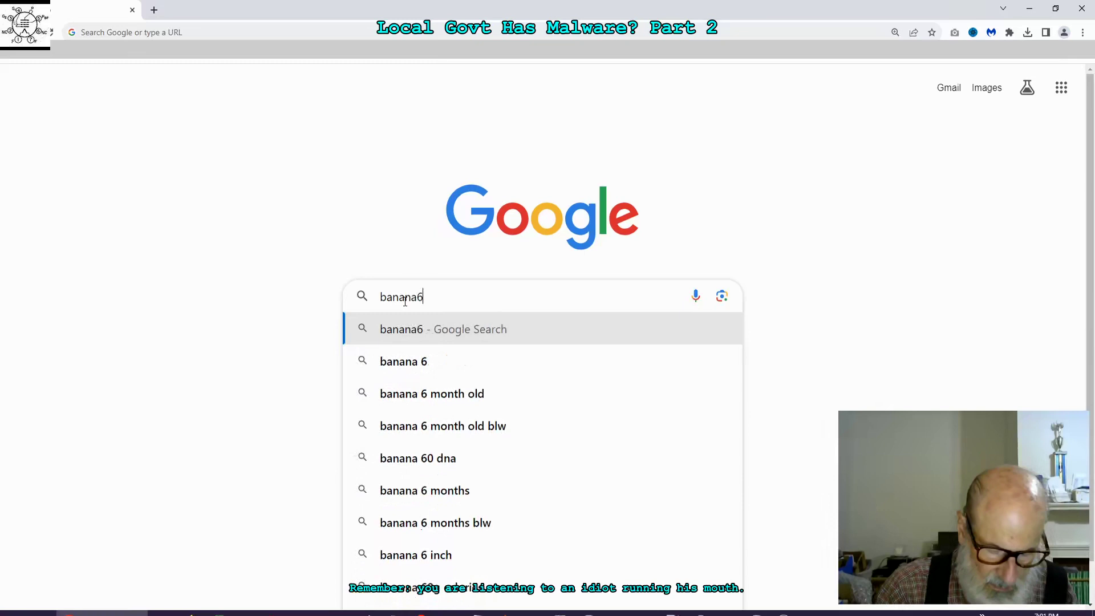
type("17")
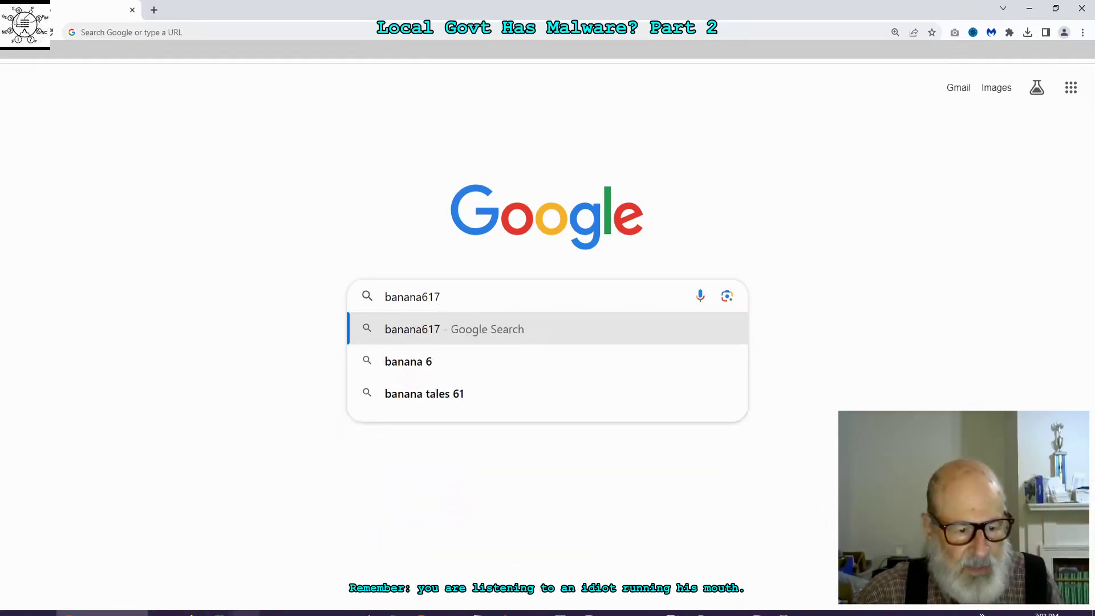
left_click(305, 613)
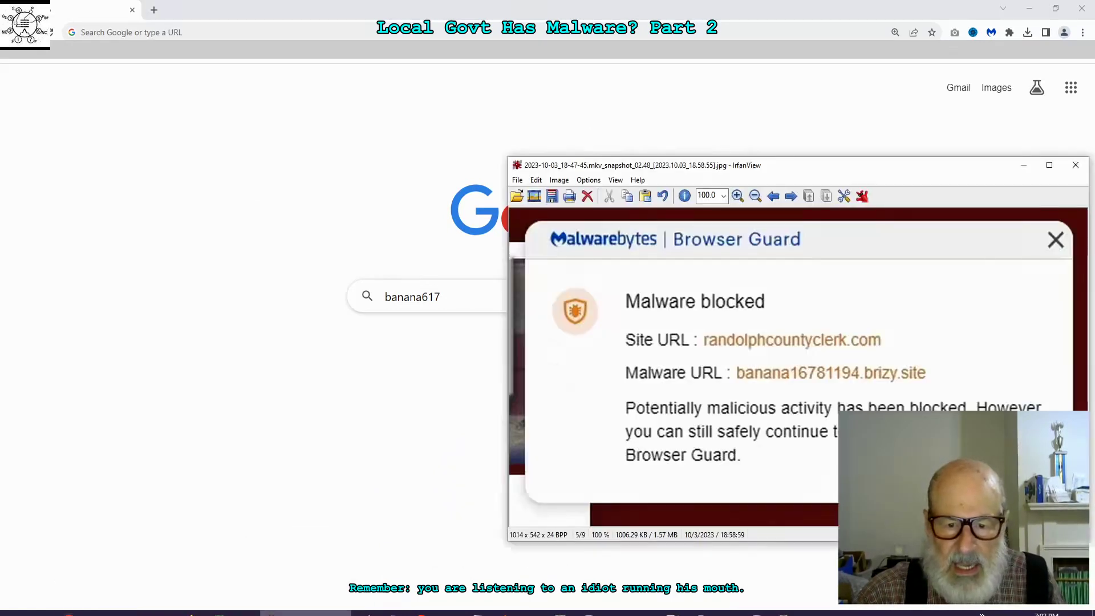
key("alt+Tab")
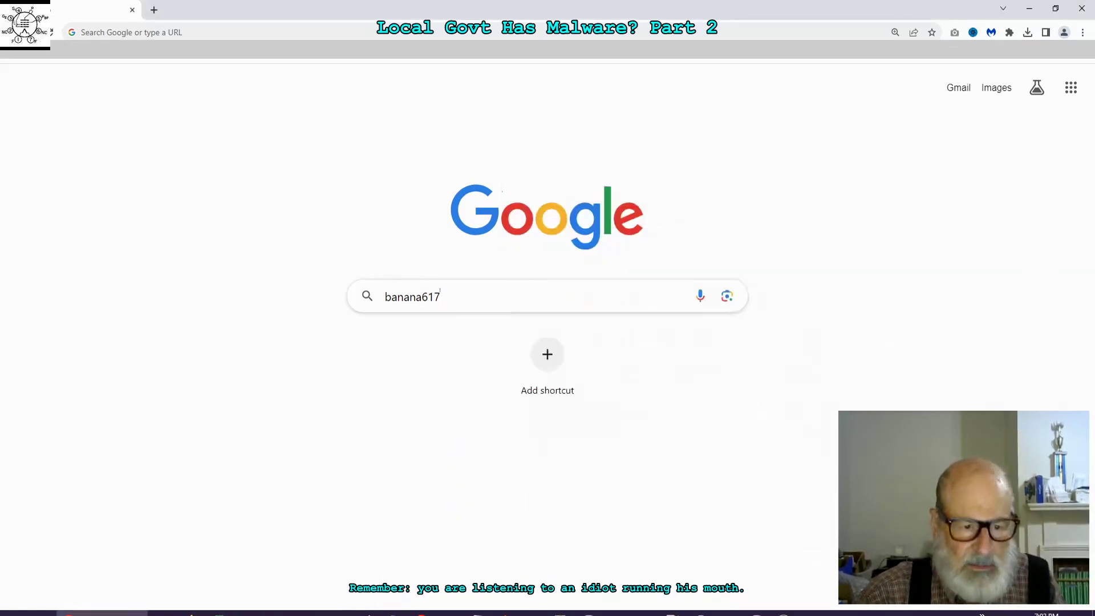
type("811")
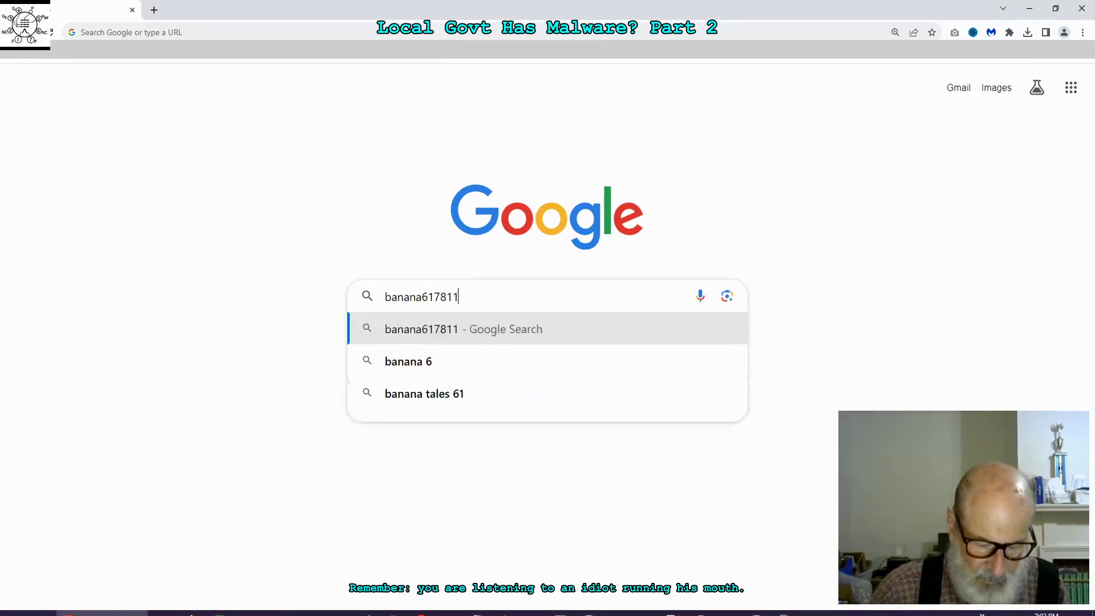
type("94")
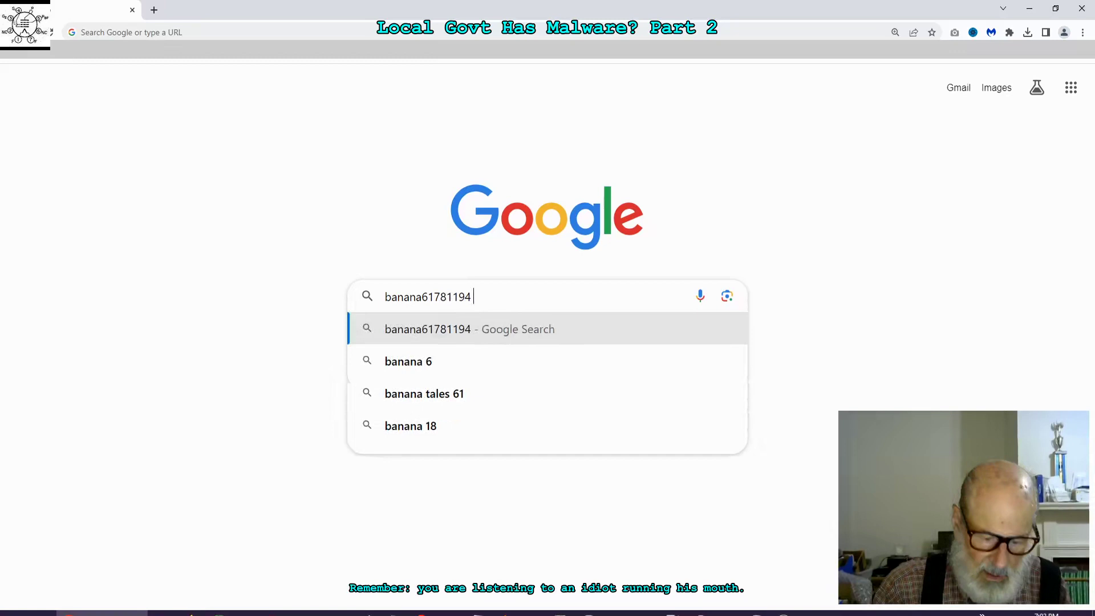
type(" malw")
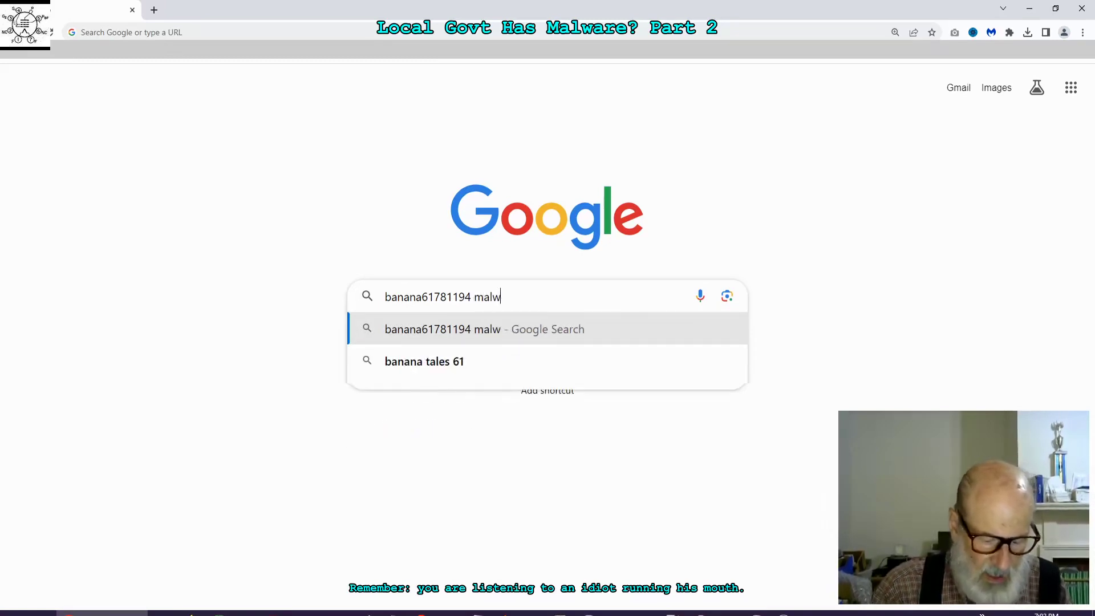
type("arebytes")
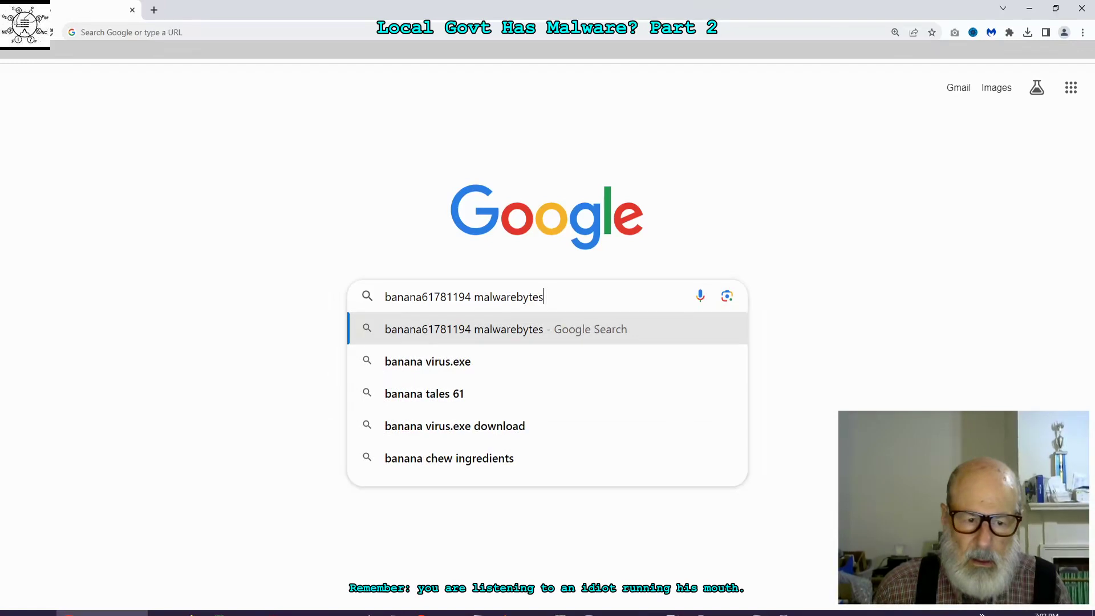
key("Return")
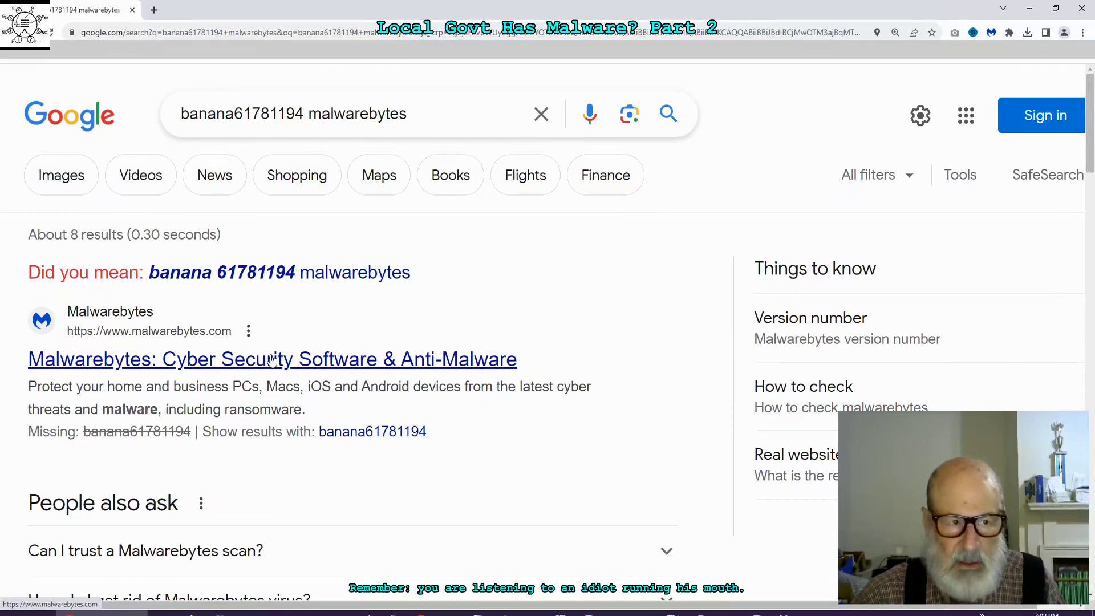
Step: Open the Malwarebytes search result in a new tab and switch to it
right_click(272, 359)
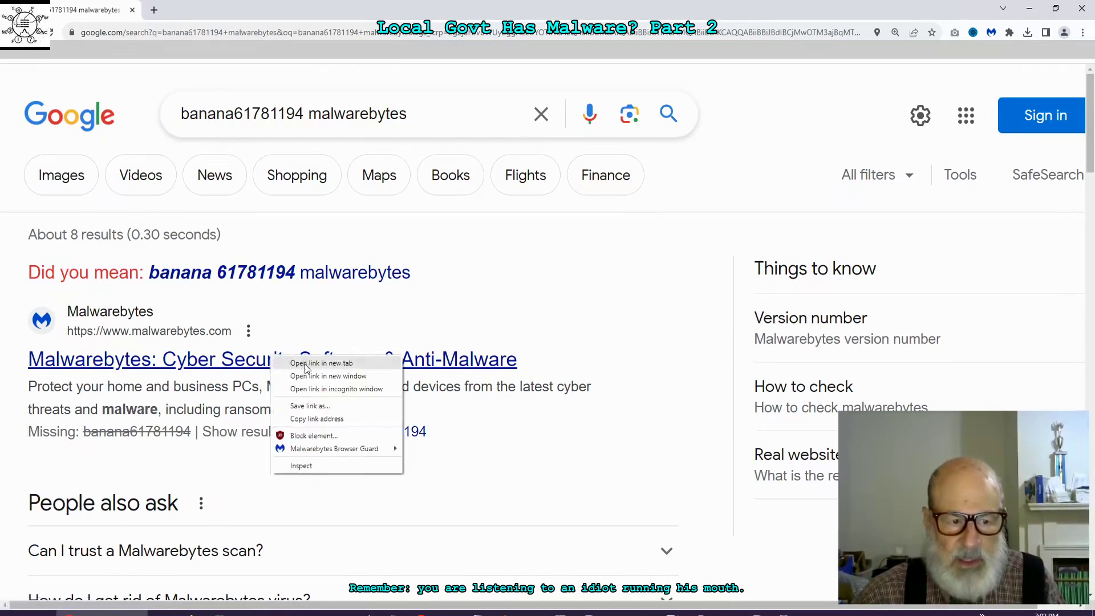
left_click(308, 361)
left_click(225, 10)
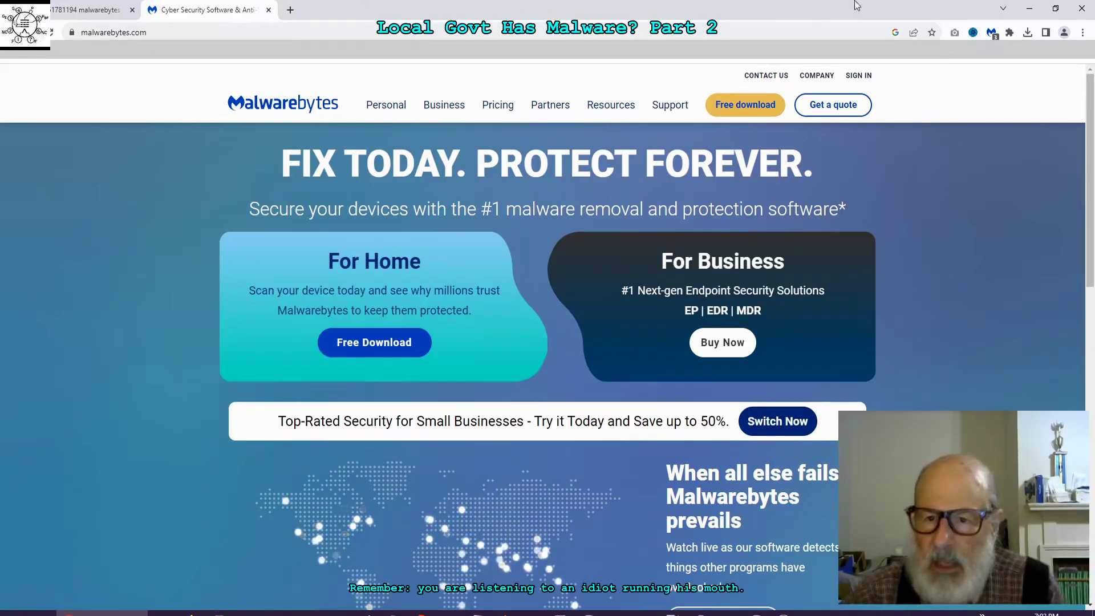
Step: Show Browser Guard's Current Website details for malwarebytes.com, listing 3 blocked trackers
left_click(992, 34)
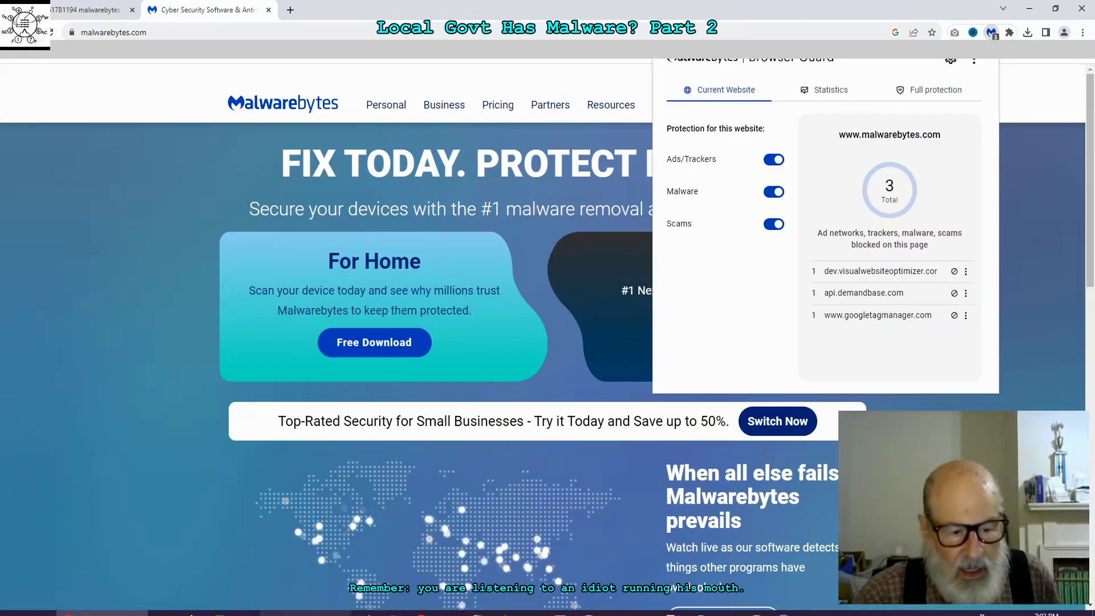
Step: Start a new IrfanView window and capture the full 1920 x 1080 desktop
mouse_move(306, 613)
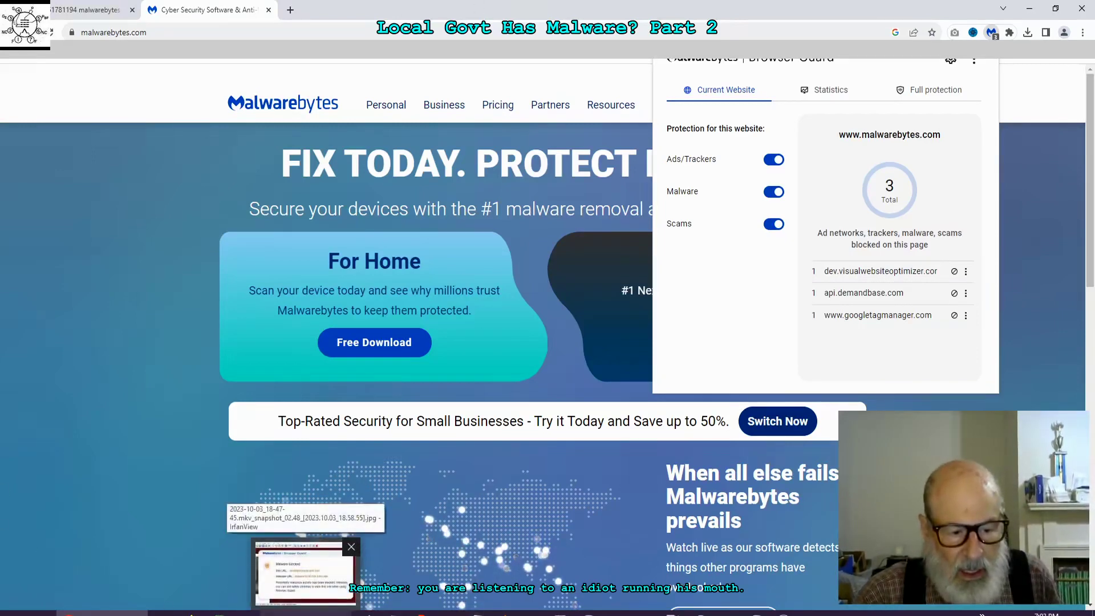
right_click(306, 613)
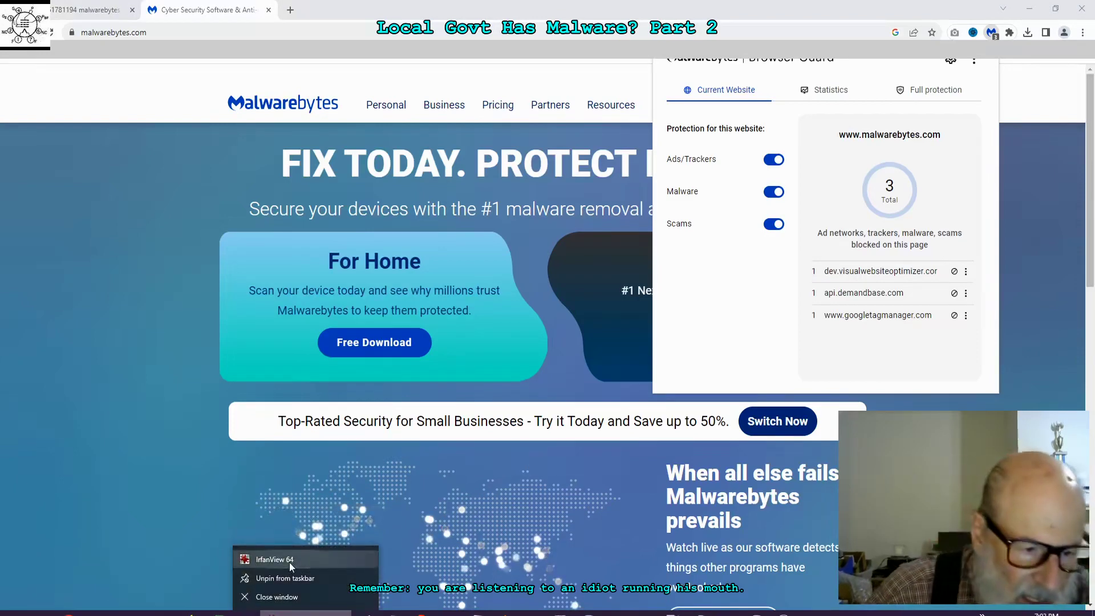
left_click(289, 563)
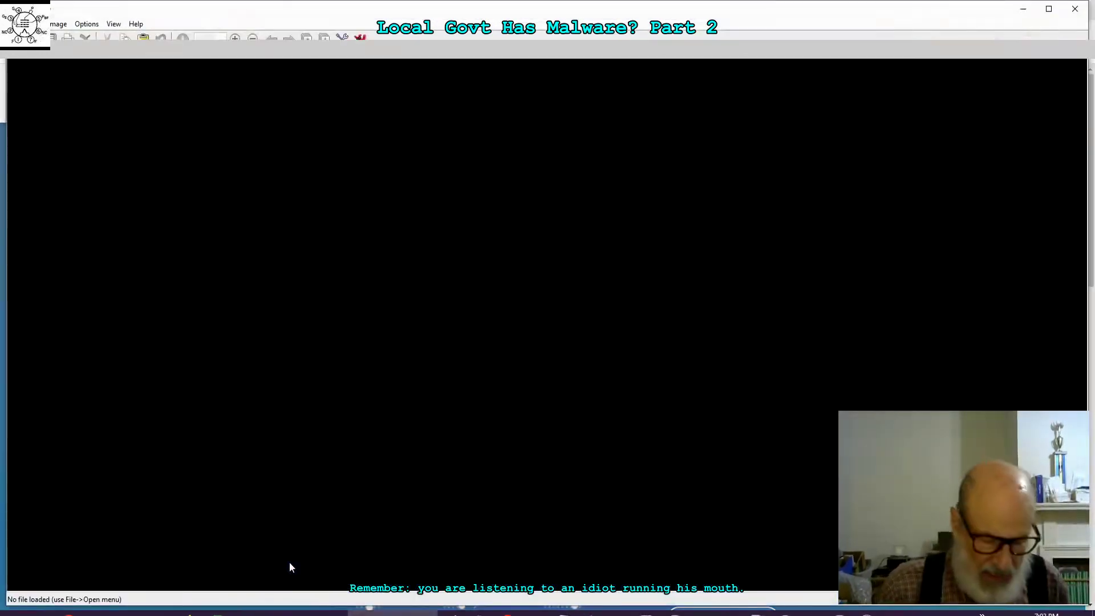
key("c")
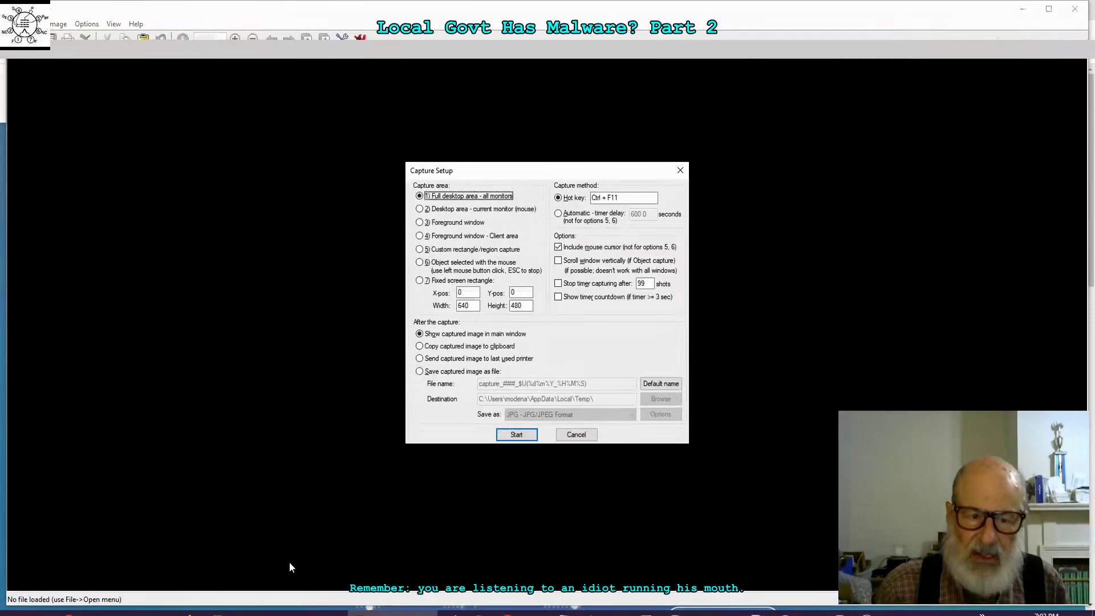
key("Return")
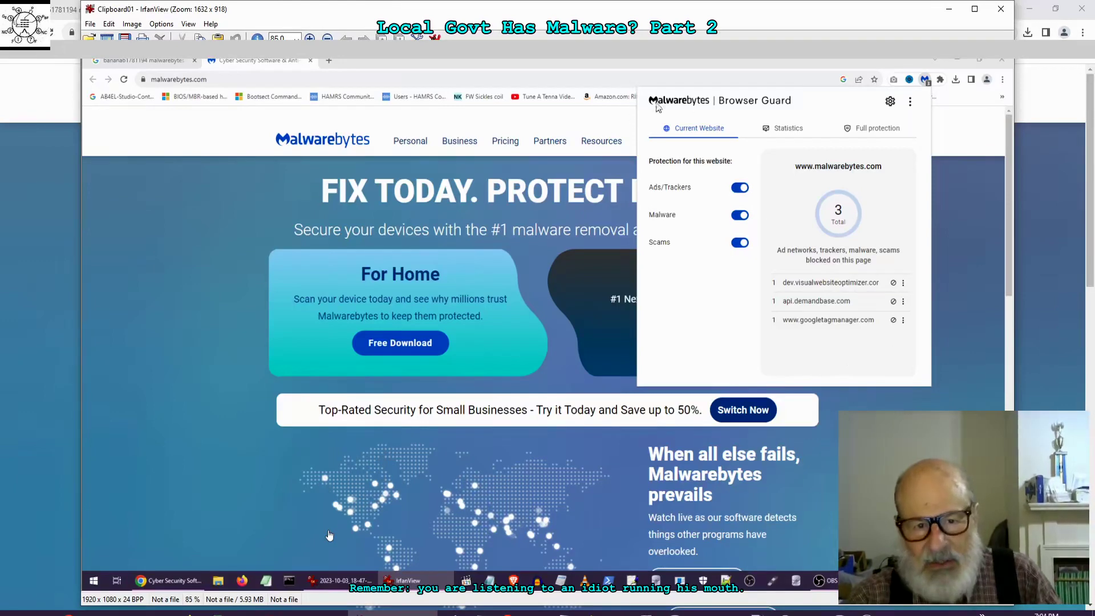
Step: Crop the screenshot to the Browser Guard panel, then down to its blocked-domains list
left_click_drag(635, 87, 936, 393)
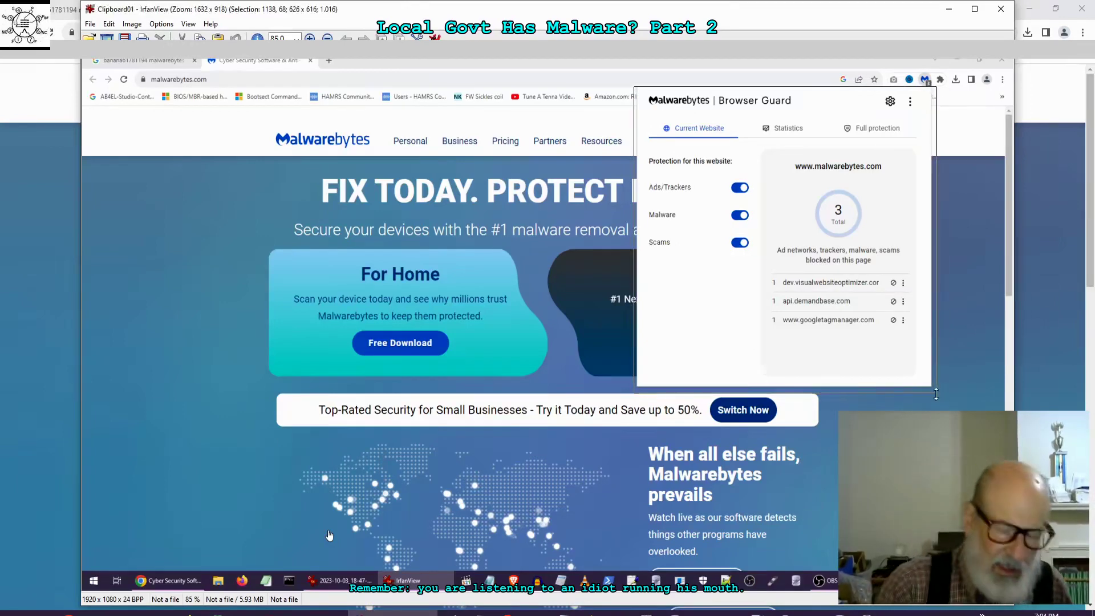
key("ctrl+y")
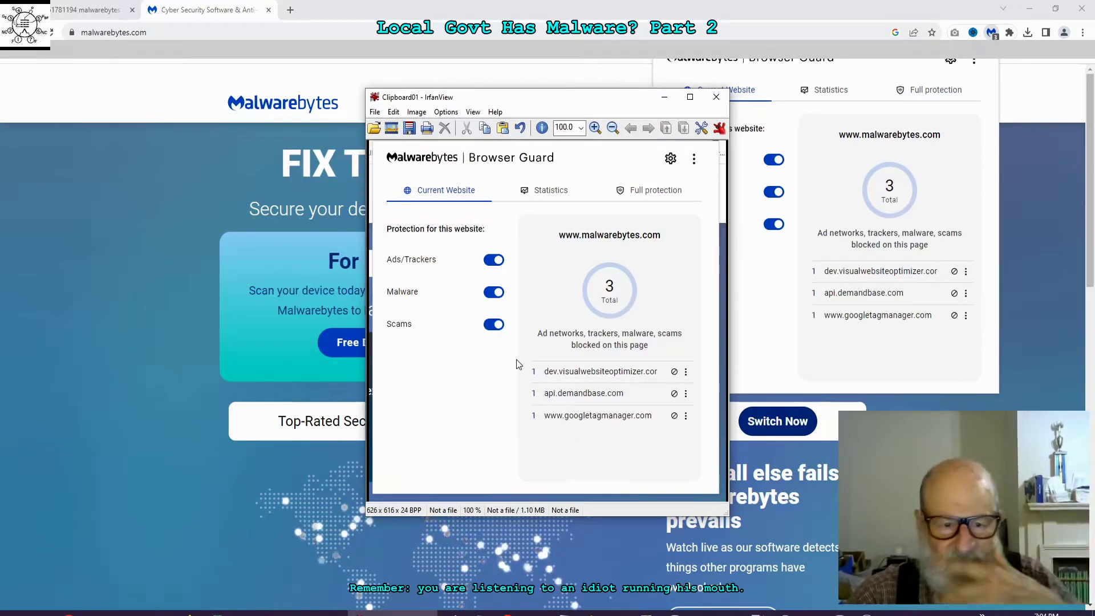
left_click_drag(499, 334, 719, 465)
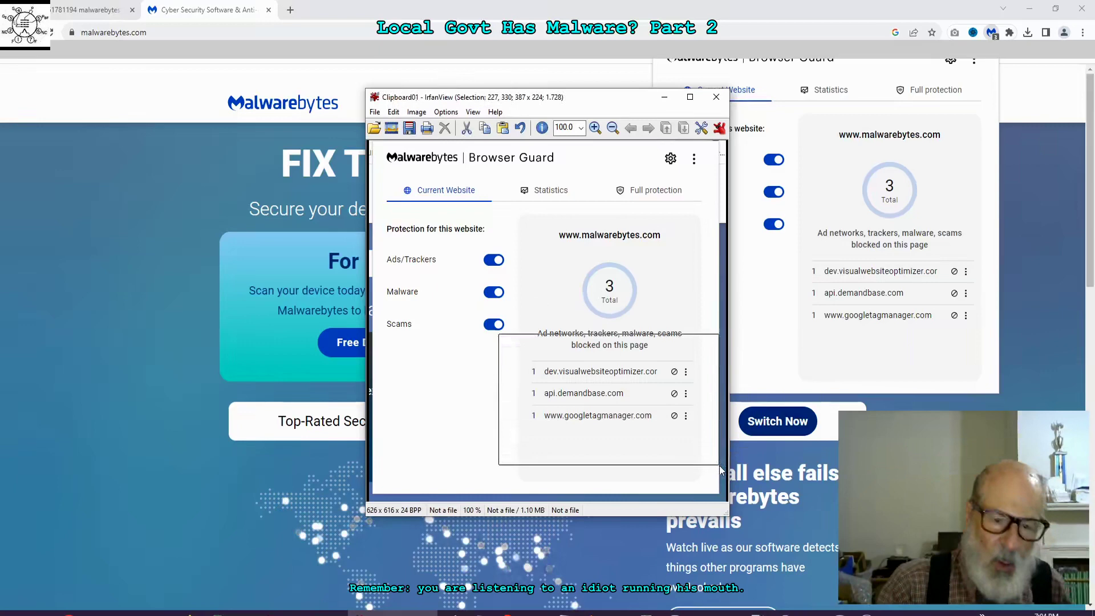
key("ctrl+y")
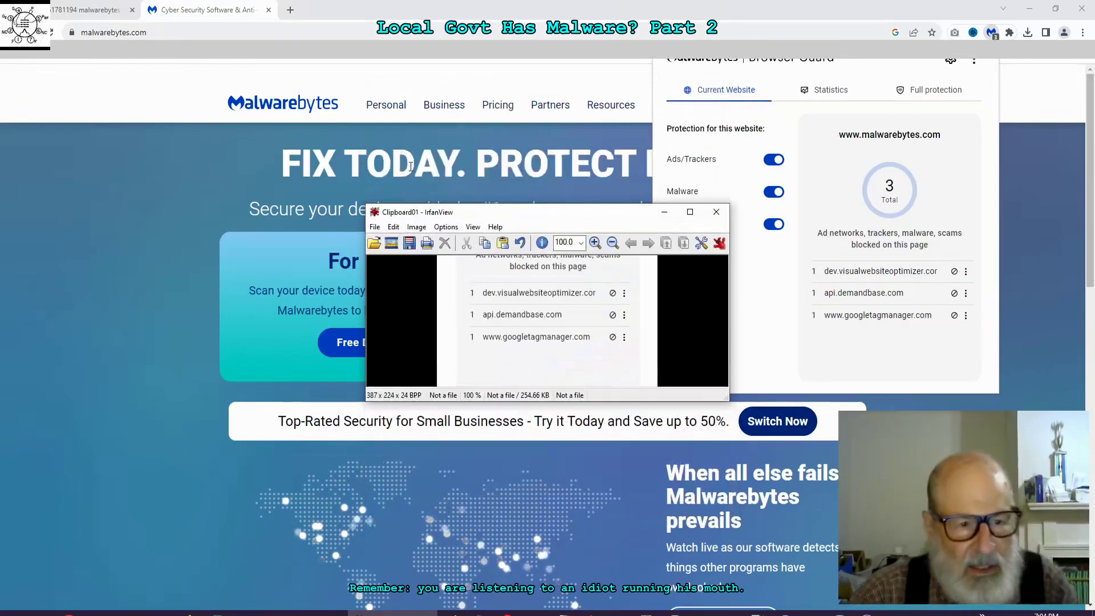
Step: Enlarge the cropped image to 300% width with Resize/Resample
left_click(416, 227)
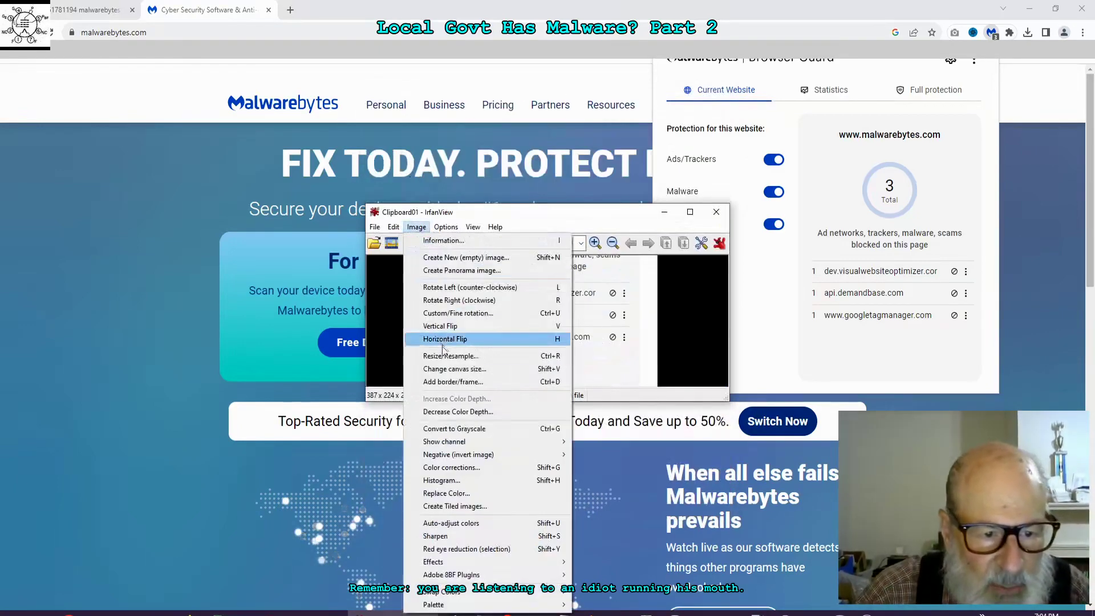
left_click(446, 356)
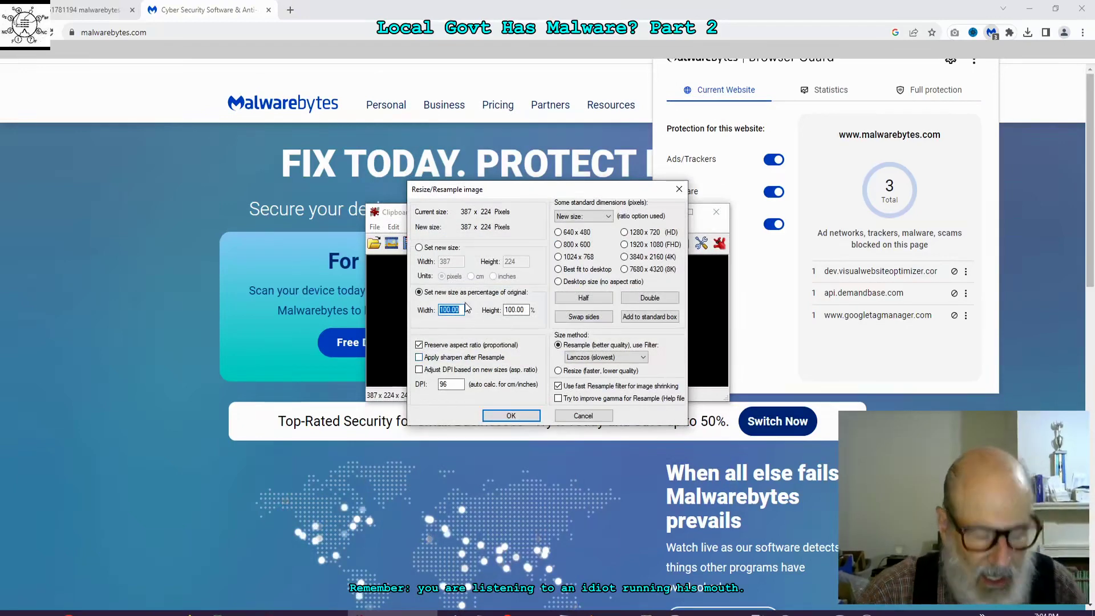
type("300")
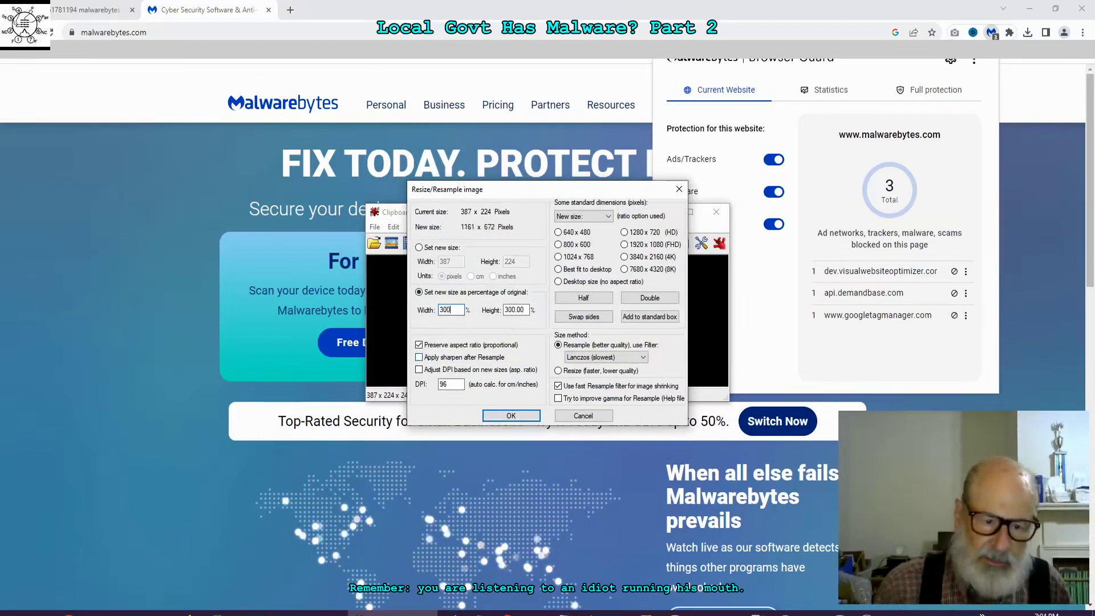
key("Return")
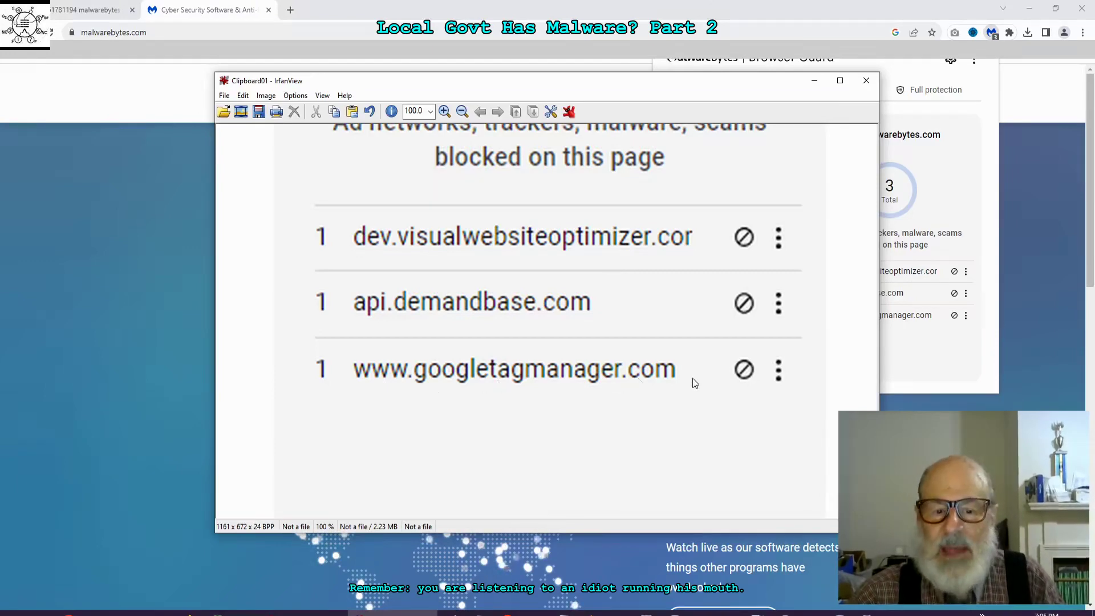
Step: In a new tab, search Google for 'googletagmanager' and return to its results page
left_click(290, 10)
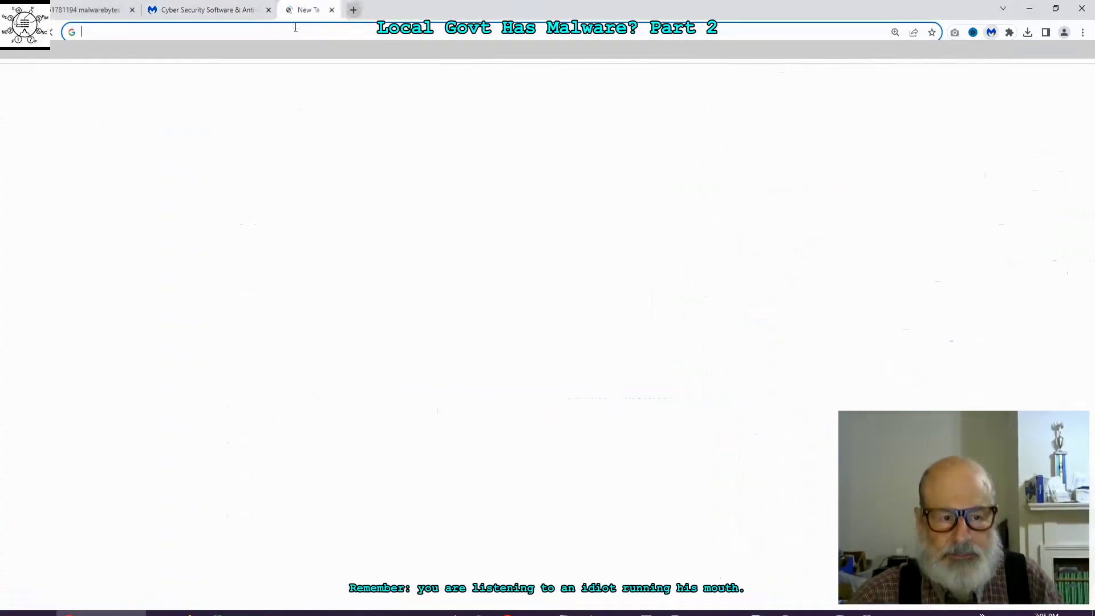
type("g")
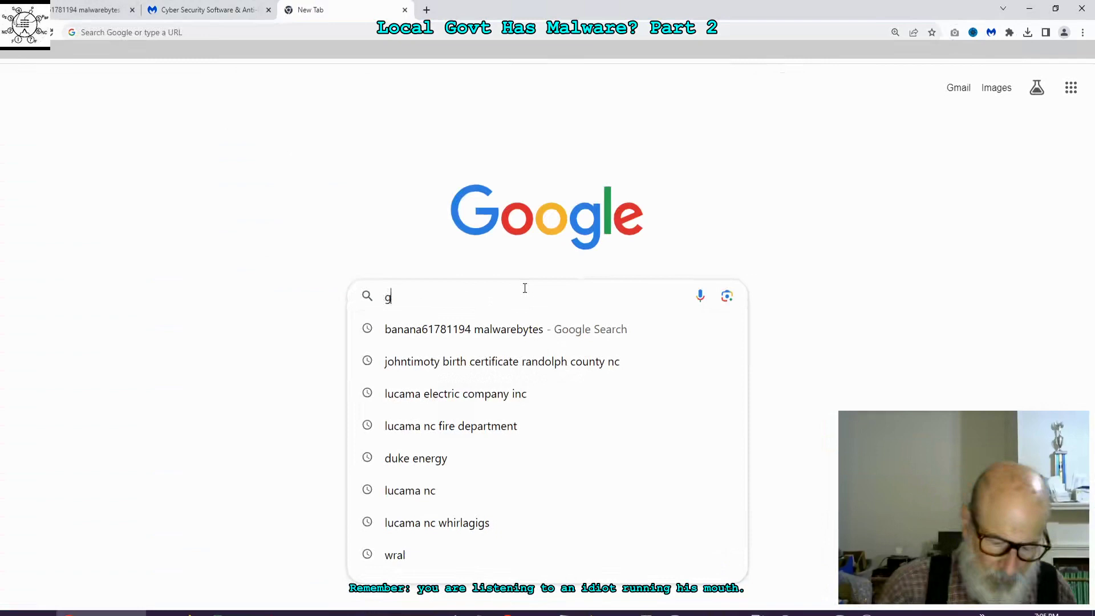
type("ooglet")
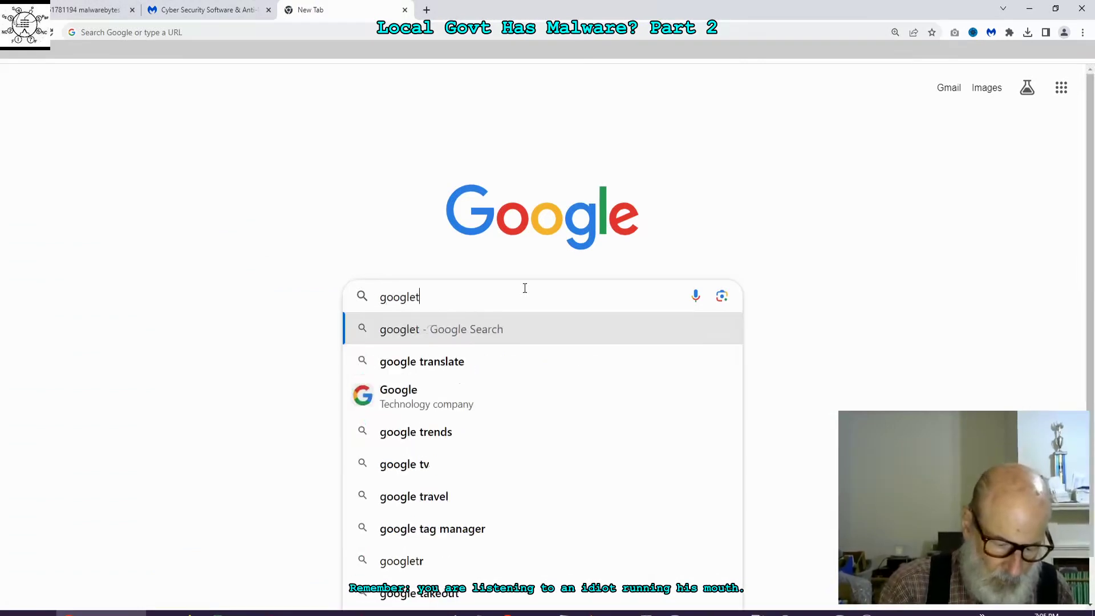
type("agmanager")
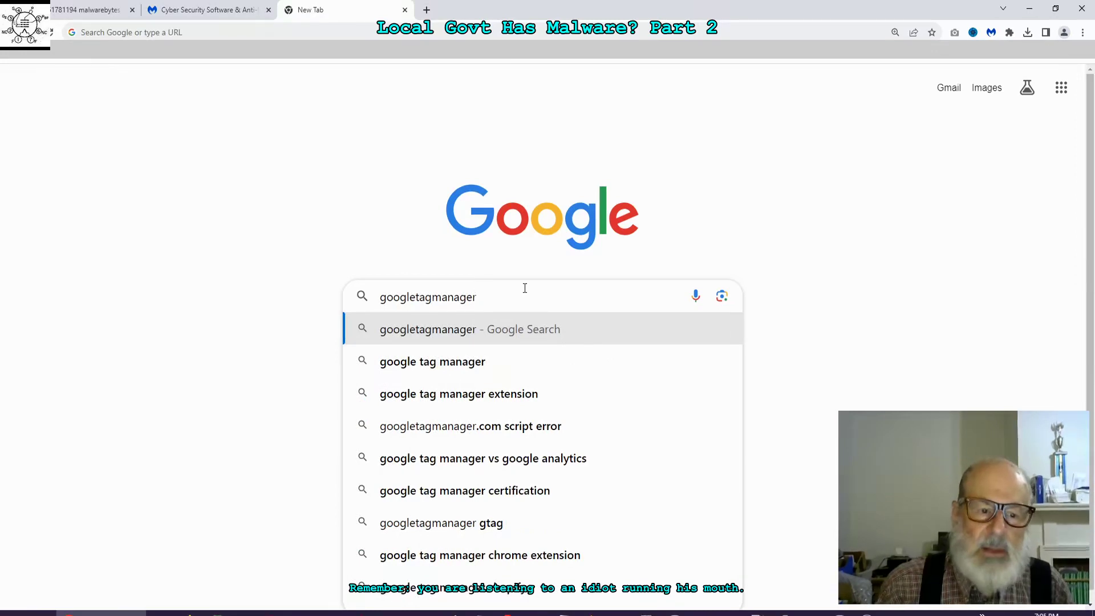
key("Return")
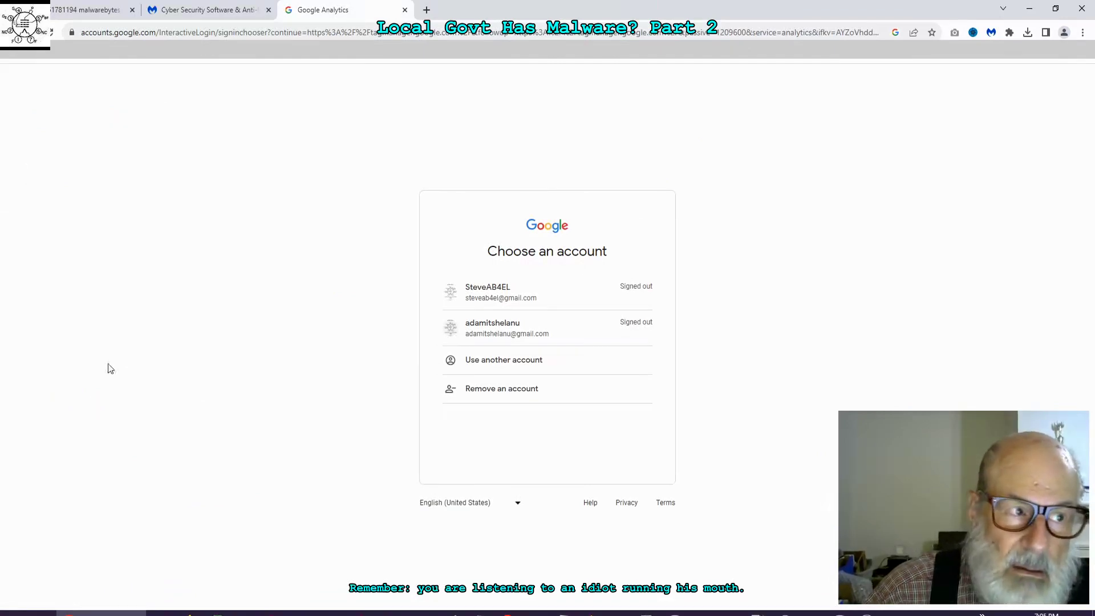
key("alt+Left")
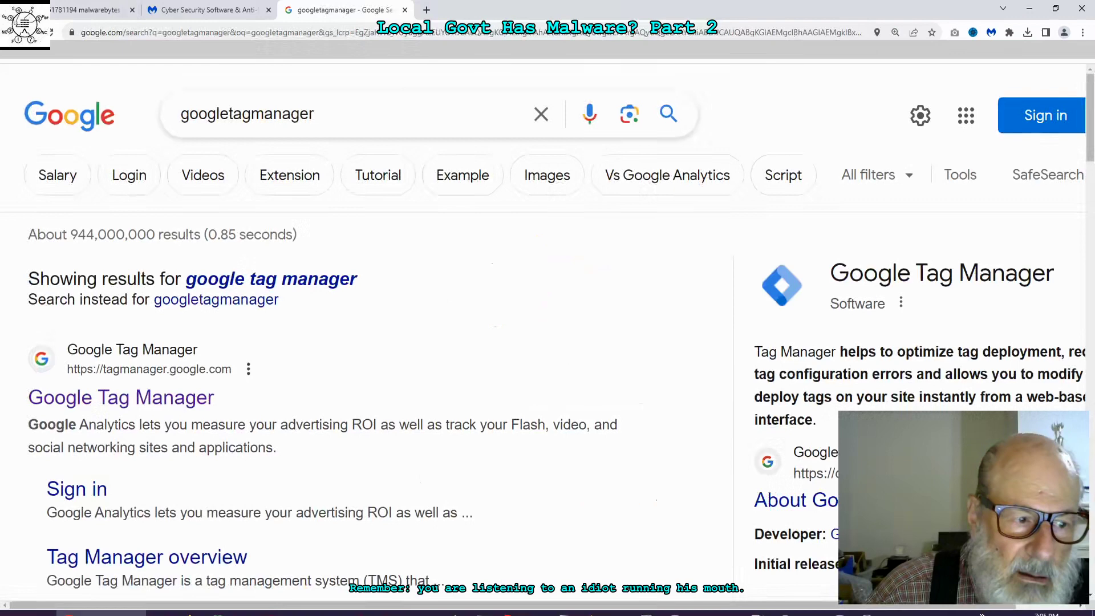
Step: Scroll to People also ask and expand 'What does the Google Tag Manager do?'
scroll(1090, 188, "down", 4)
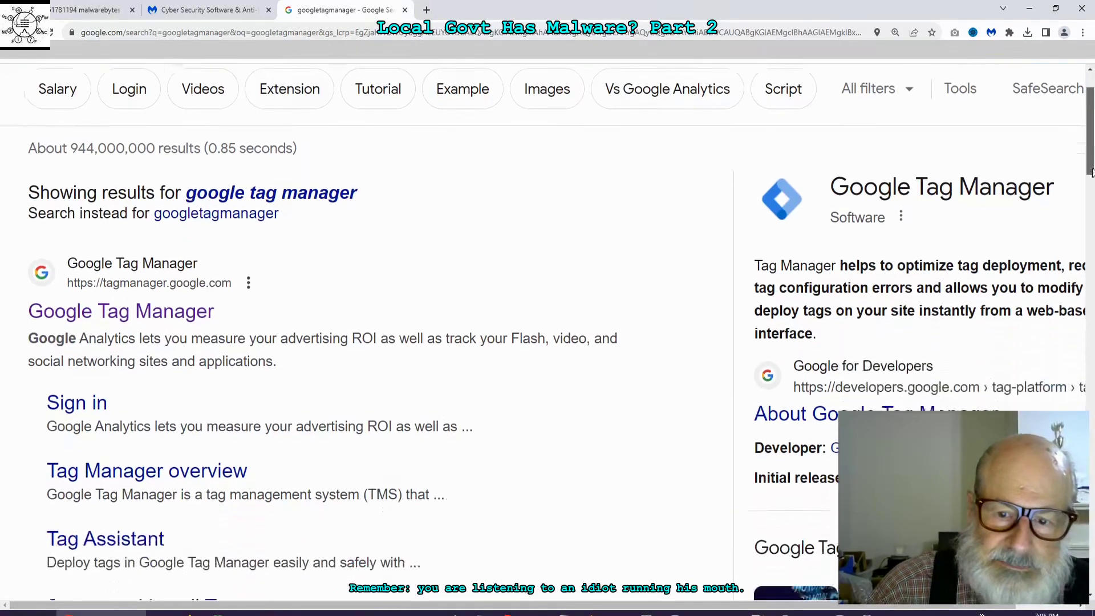
scroll(1081, 202, "down", 1)
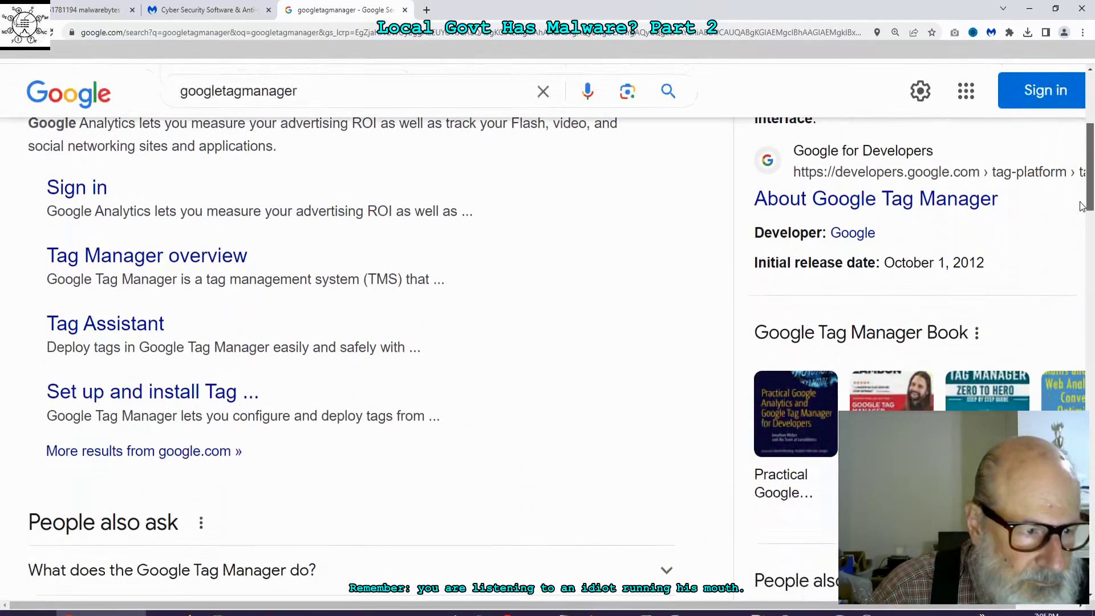
scroll(1082, 207, "down", 6)
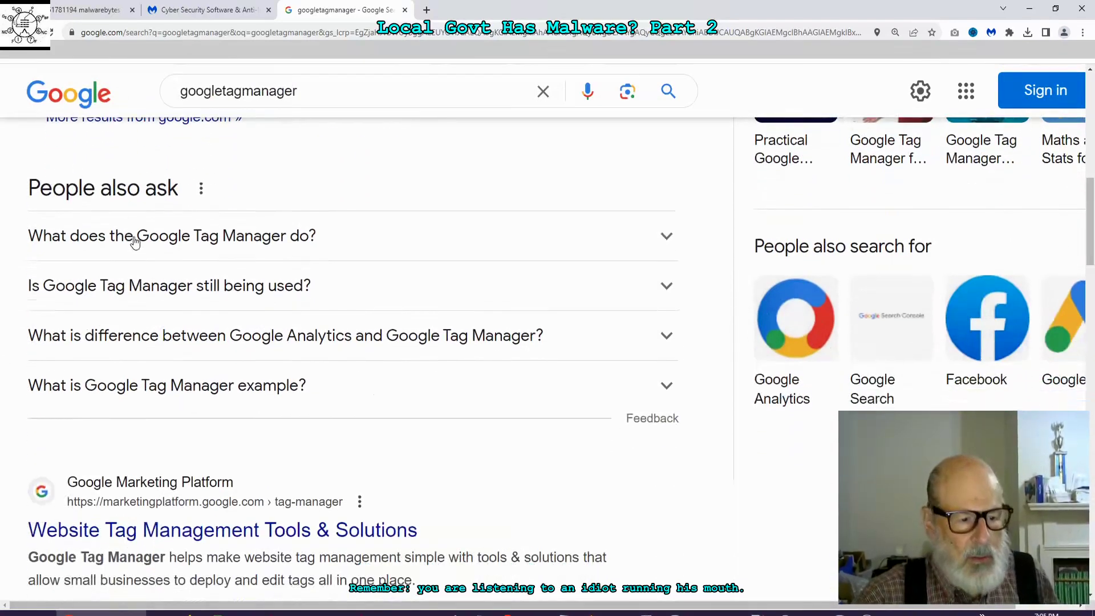
left_click(133, 241)
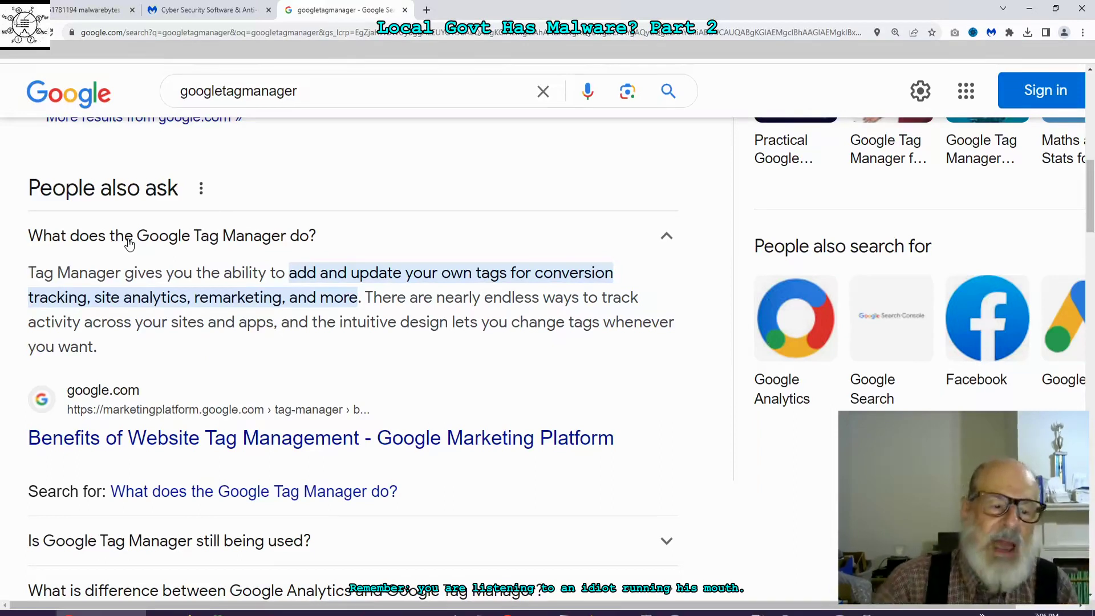
Step: Open the 'Benefits of Website Tag Management' link and scroll to the 'Increase your agility' section
left_click(200, 413)
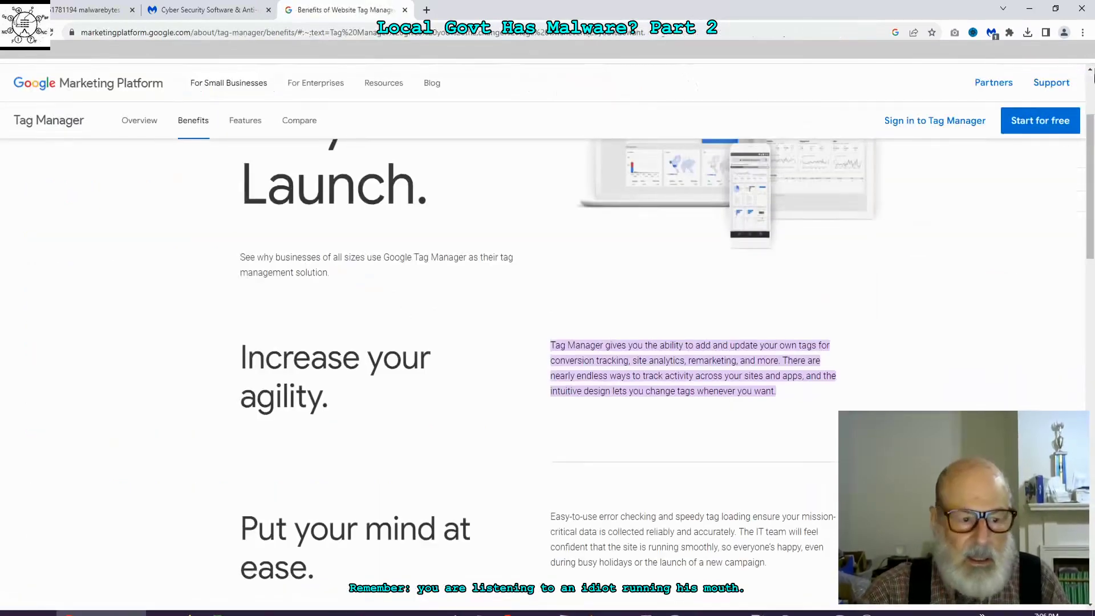
left_click_drag(1093, 152, 1093, 210)
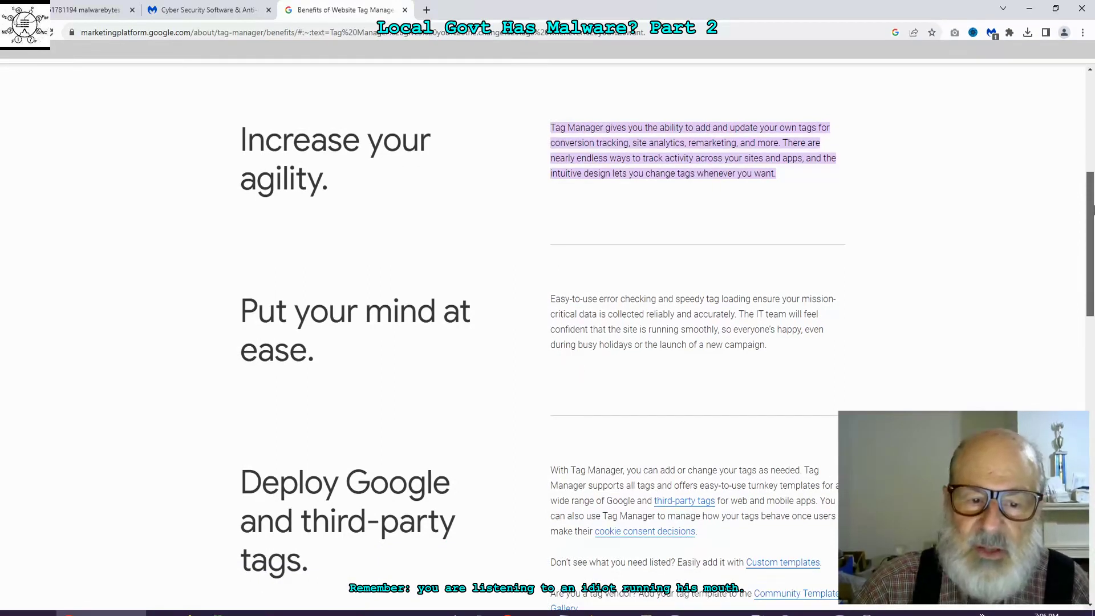
left_click_drag(1093, 210, 1092, 211)
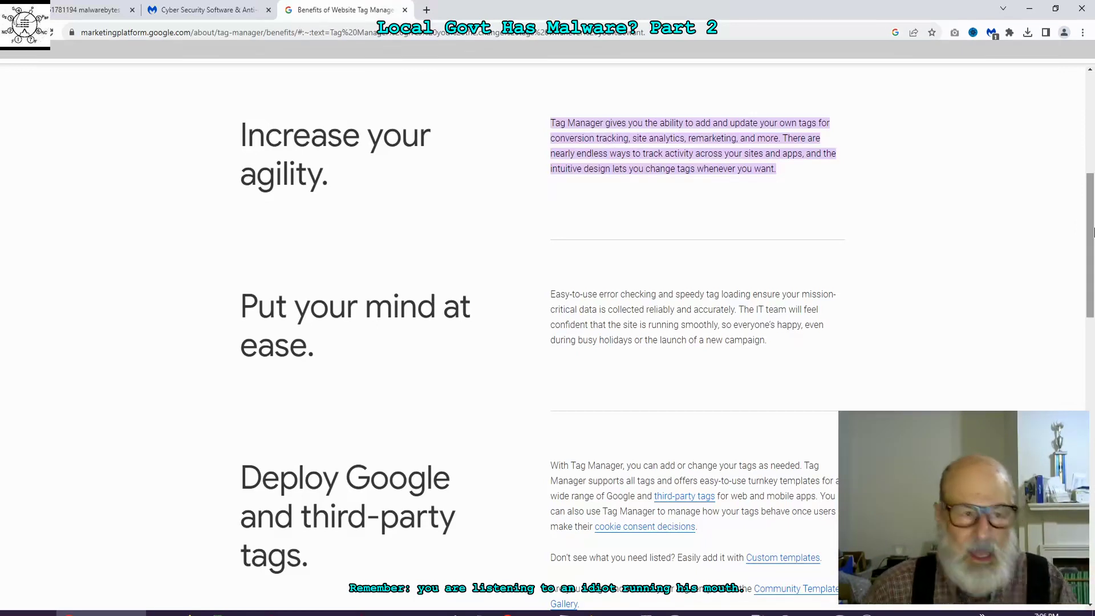
Step: Revisit the earlier Malwarebytes results and try the corrected-spelling and Malwarebytes premium related searches
left_click(231, 17)
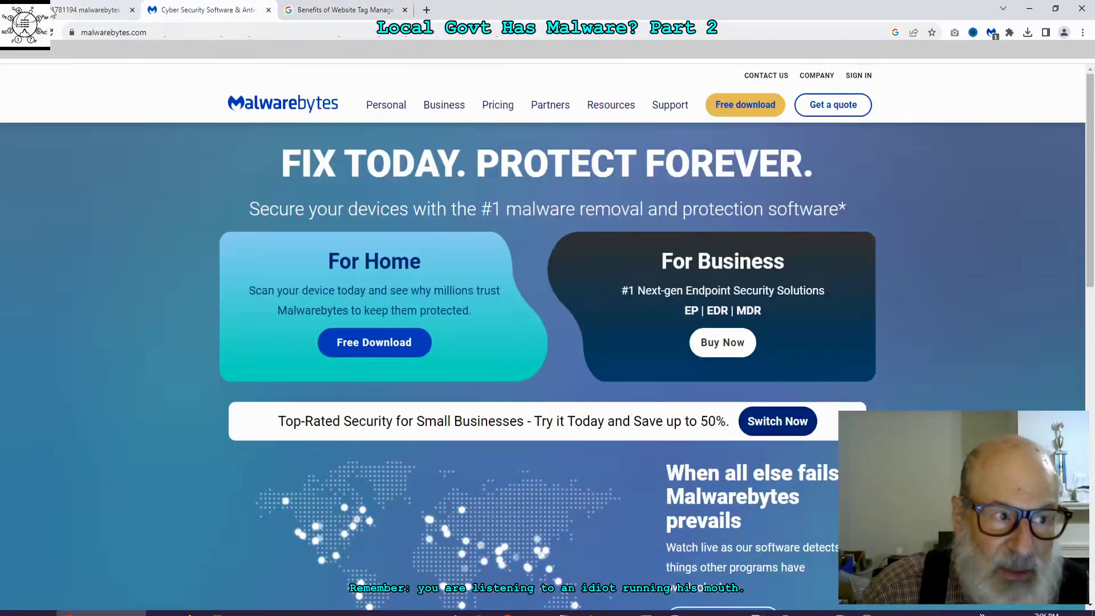
key("ctrl+1")
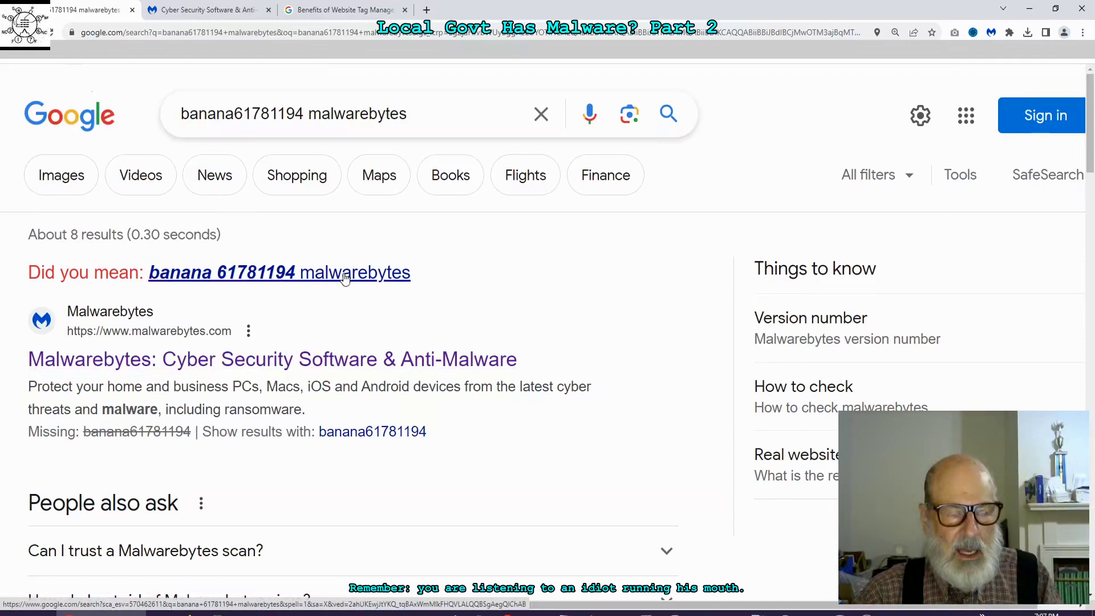
left_click(321, 277)
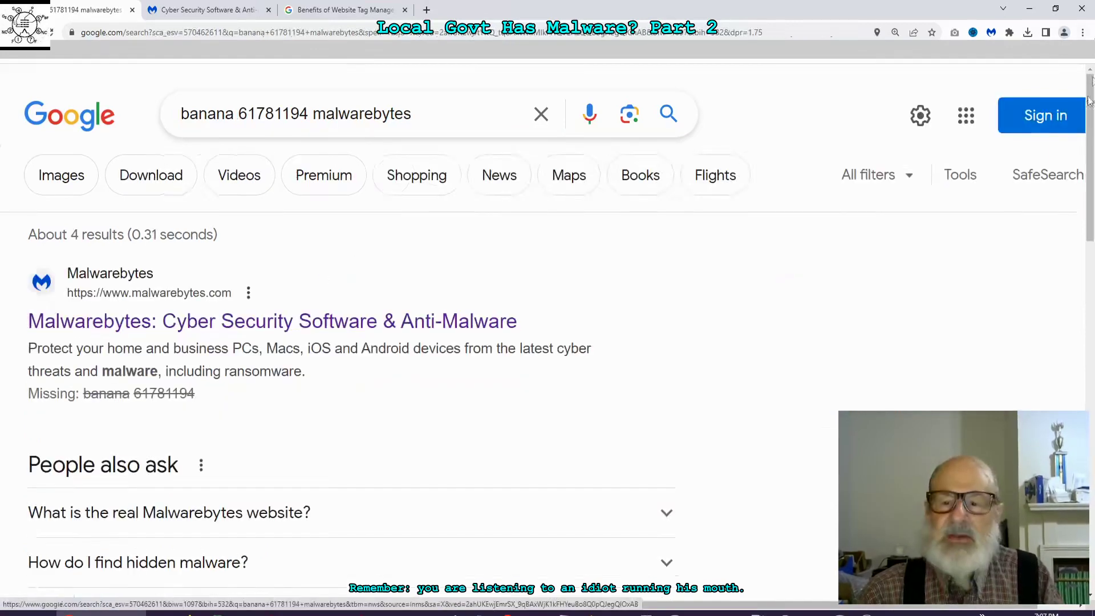
left_click_drag(1090, 114, 1092, 435)
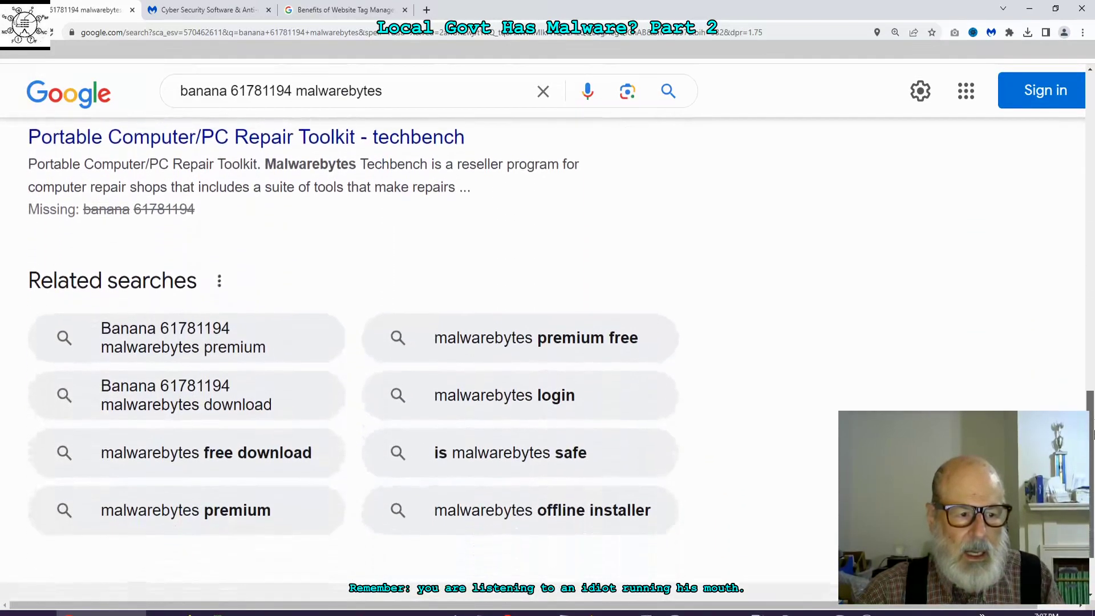
left_click(193, 342)
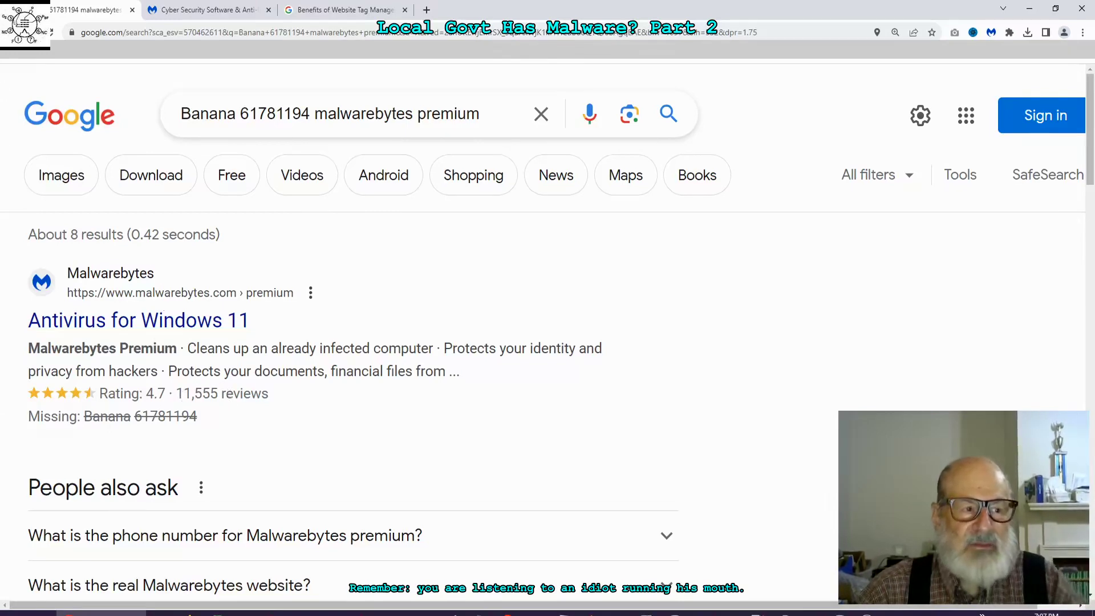
Step: Return to the banana 61781194 malwarebytes results and display the saved Browser Guard alert screenshot
key("alt+Left")
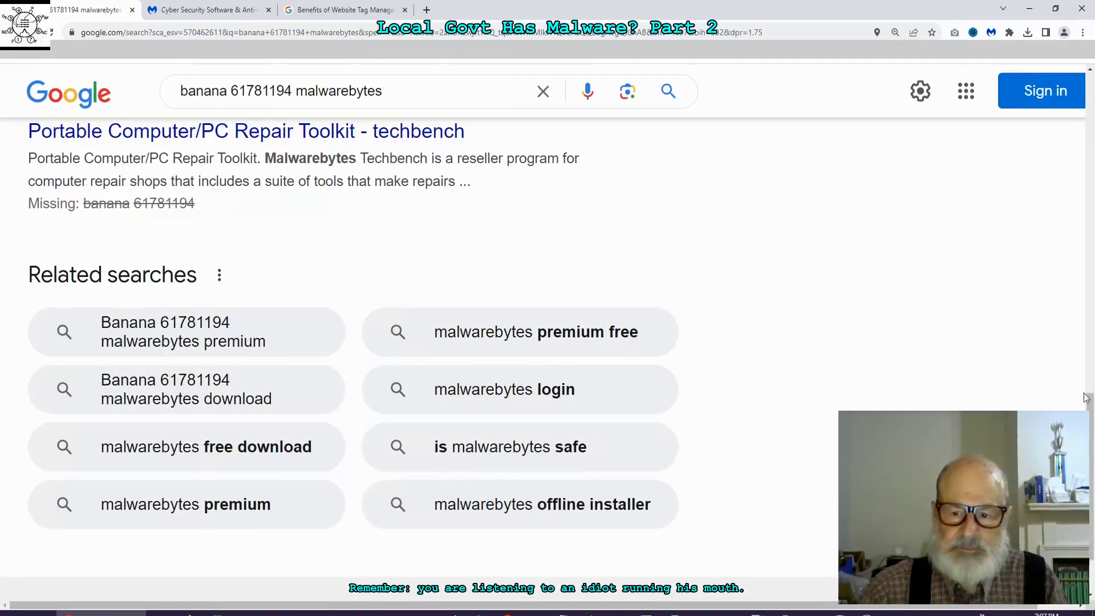
scroll(1092, 497, "down", 1)
left_click_drag(1092, 496, 1092, 148)
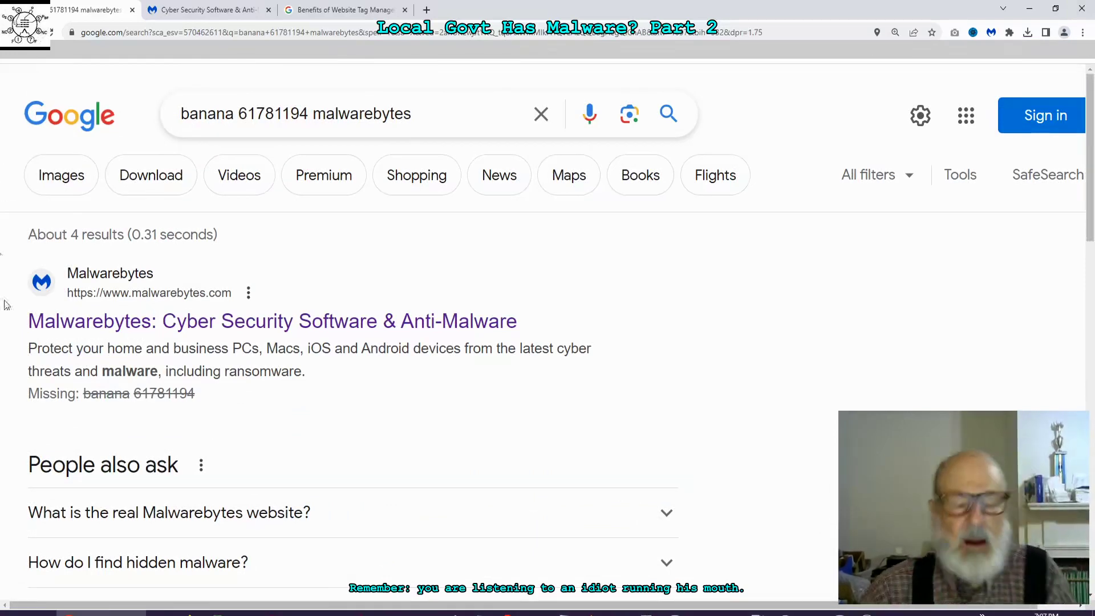
left_click(304, 613)
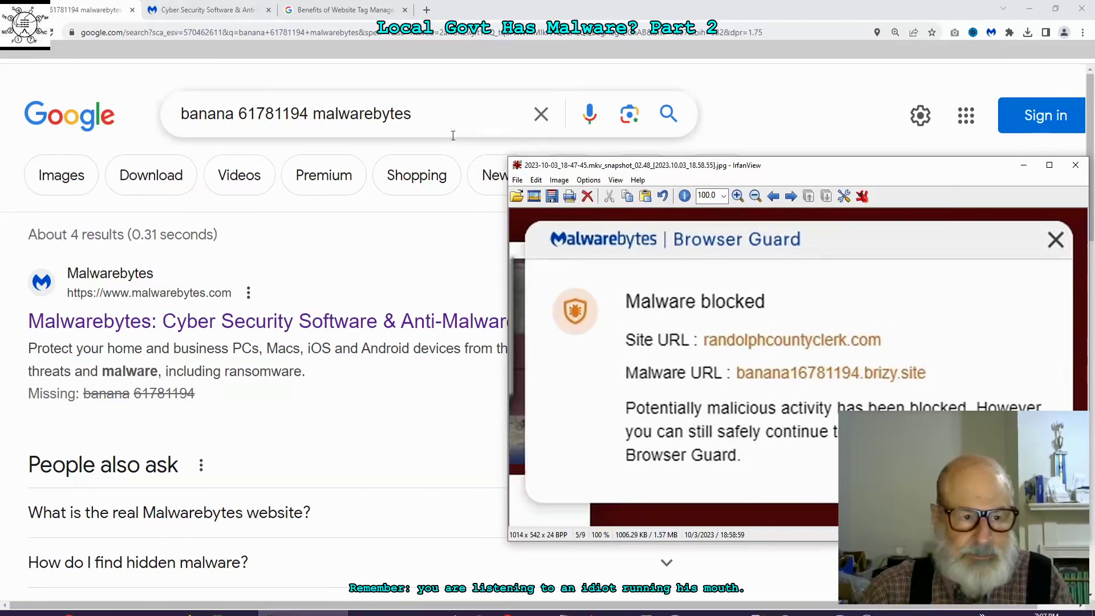
Step: Replace the query and search Google for 'brizy malware removal' using the autocomplete suggestion
left_click_drag(436, 114, 89, 107)
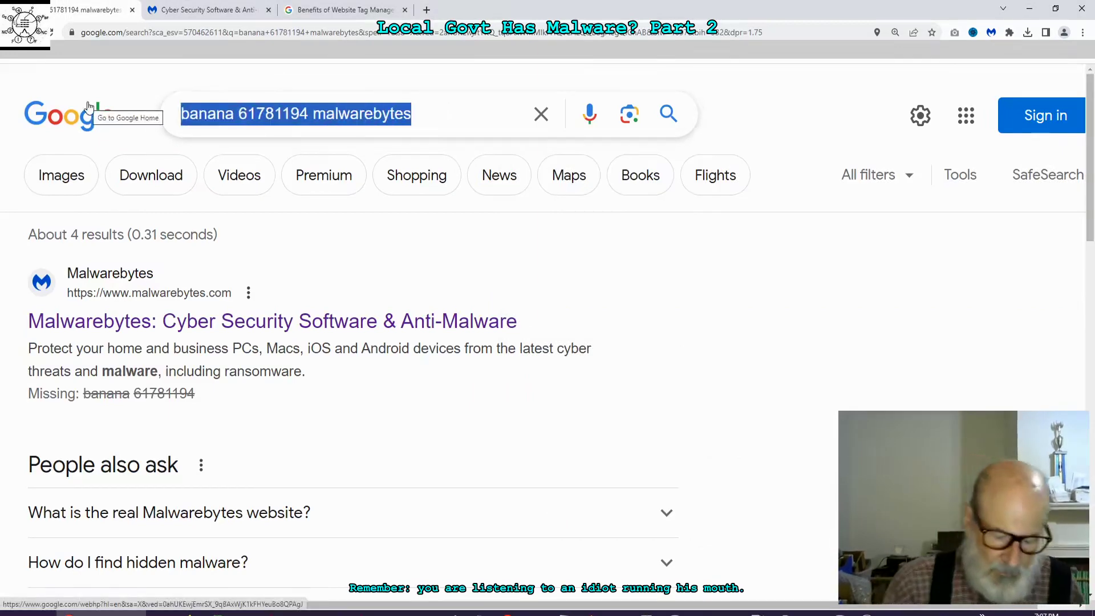
type("b")
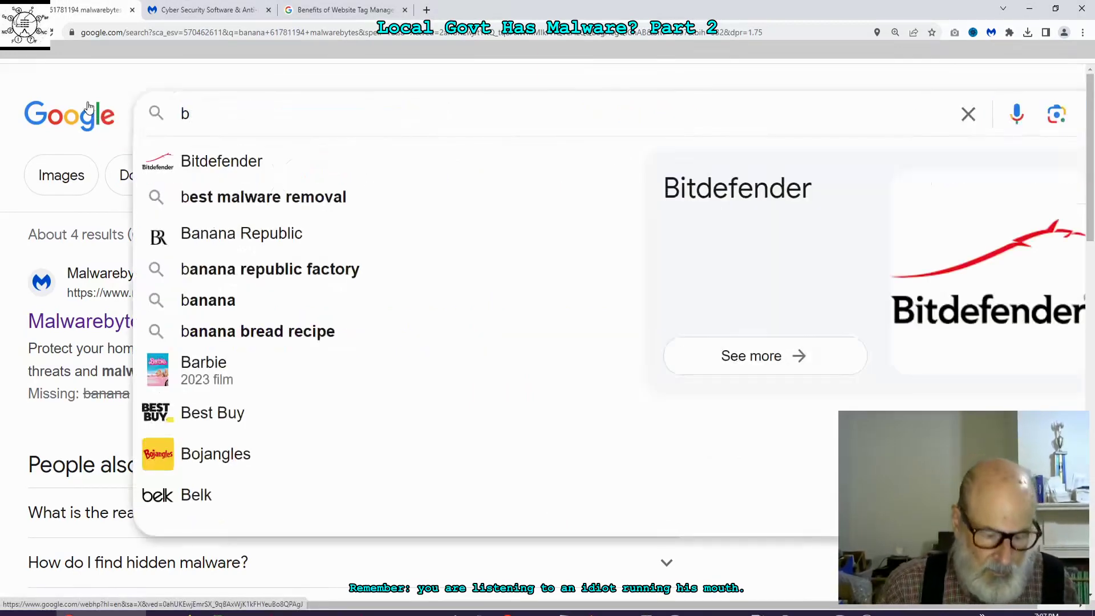
type("rizy")
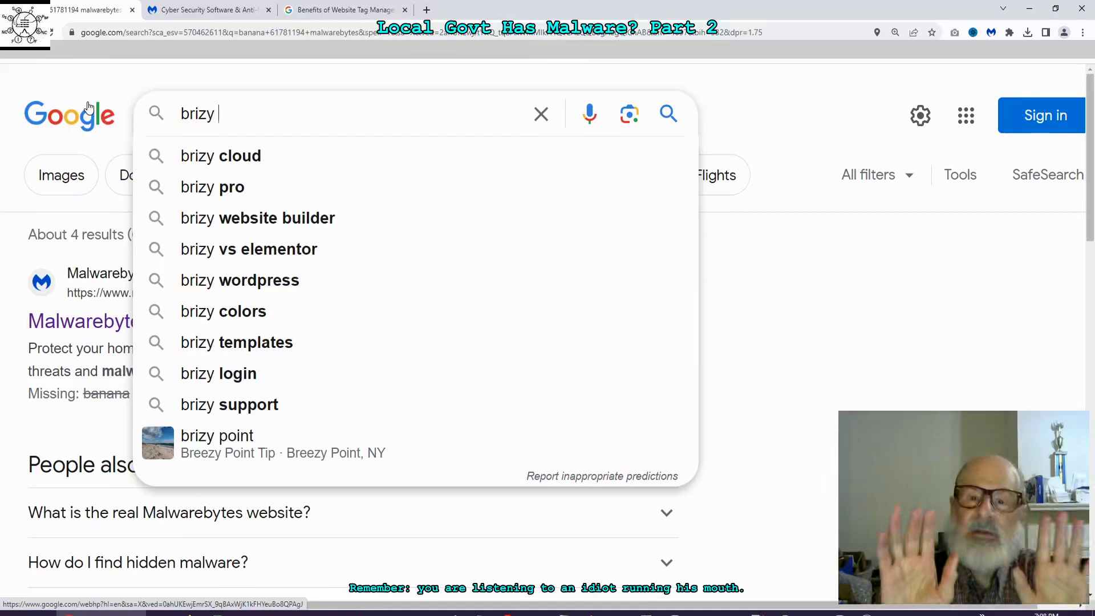
type("mal")
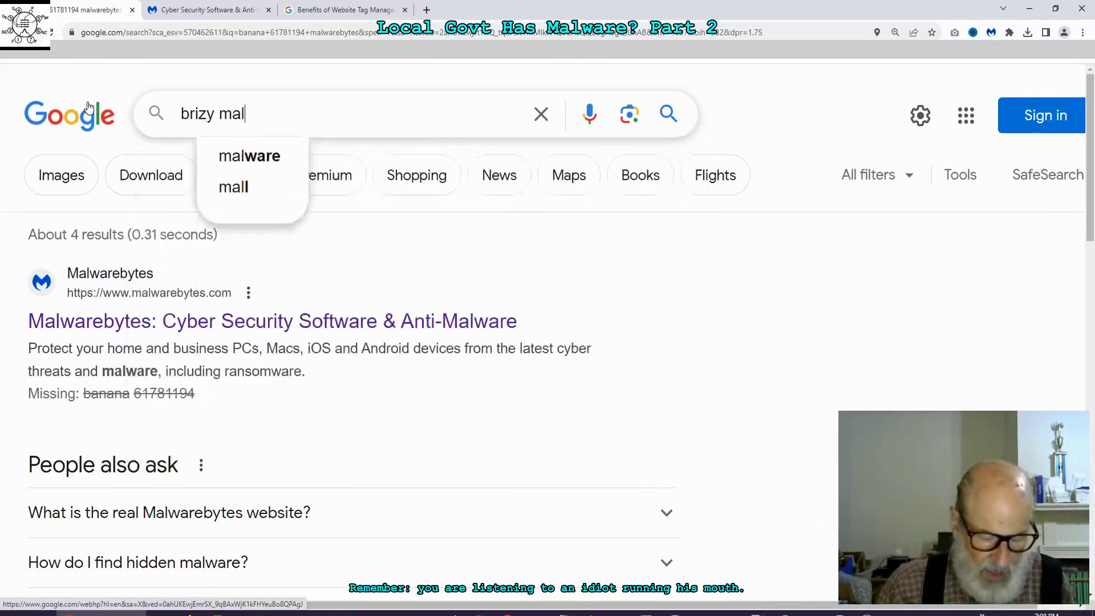
type("ware")
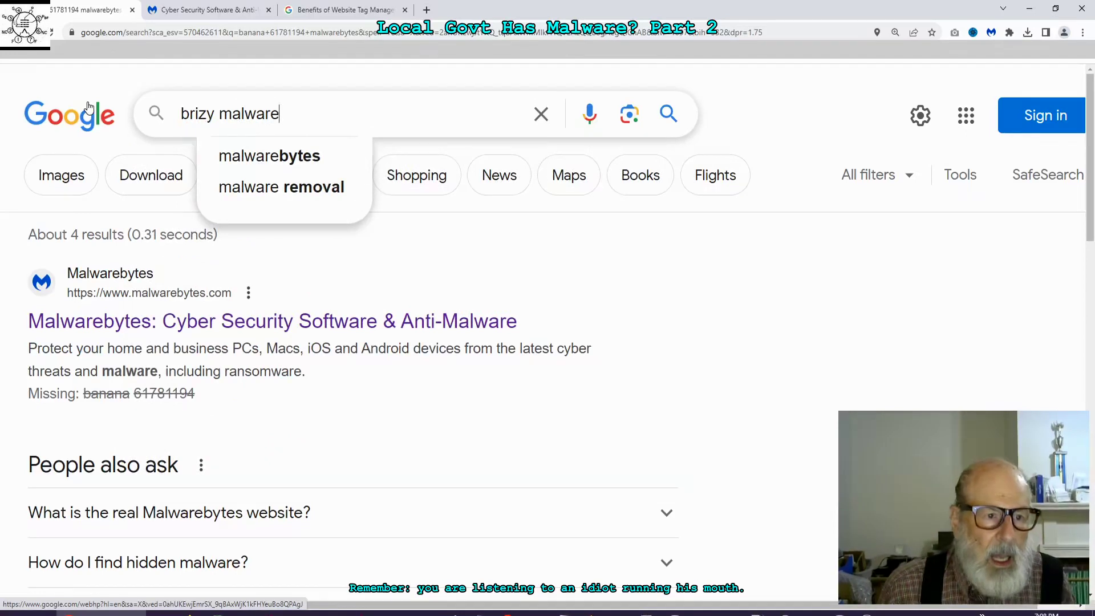
type("bytes")
key("Down")
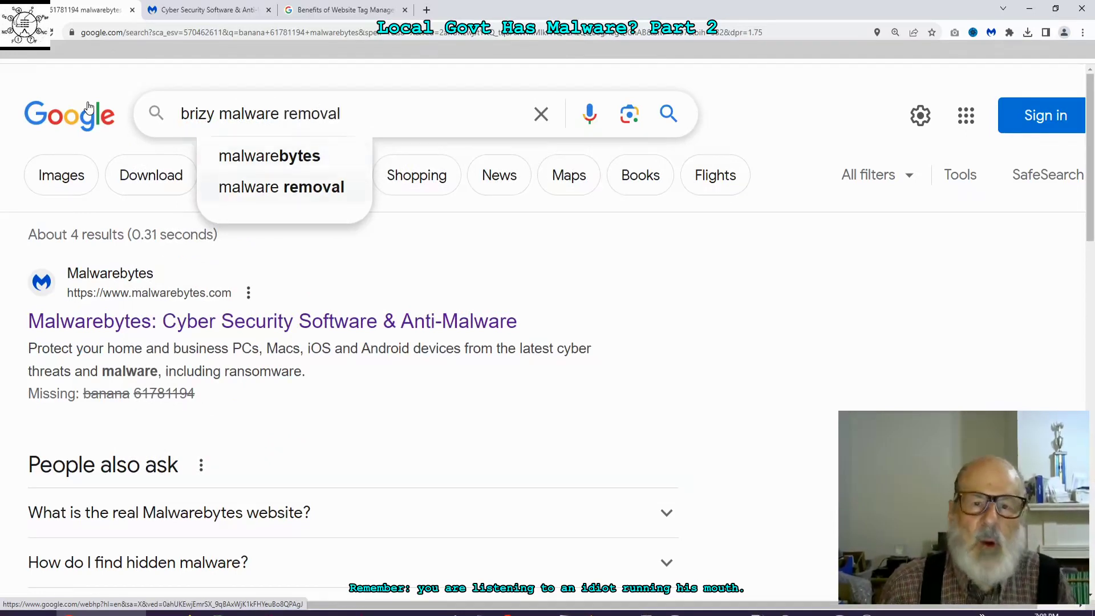
key("Return")
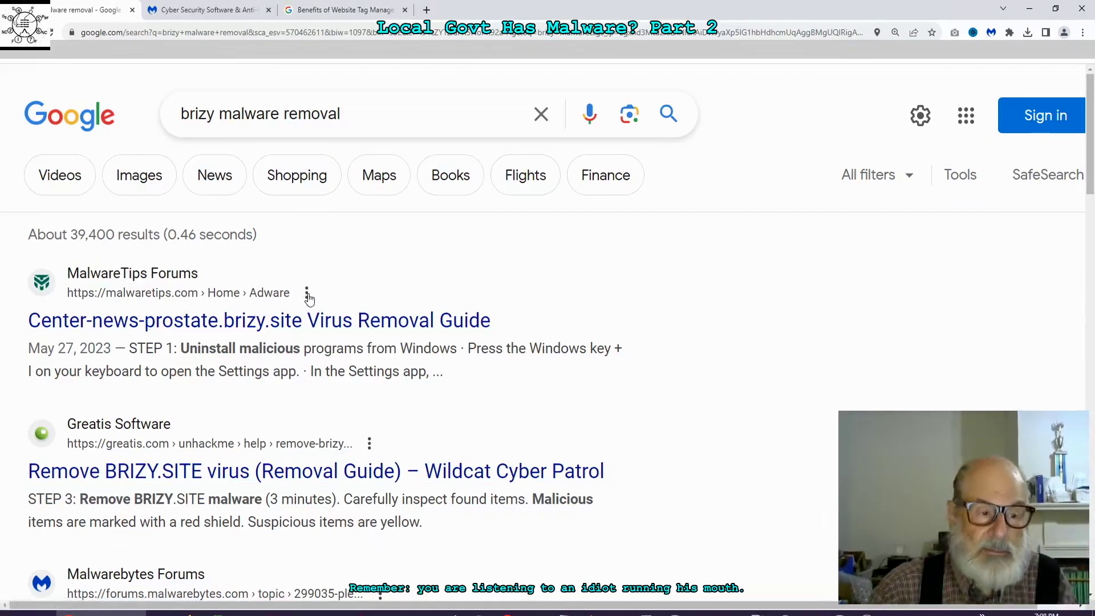
Step: Open Google's cached copy of the MalwareTips brizy.site removal guide and scroll through it
left_click(306, 293)
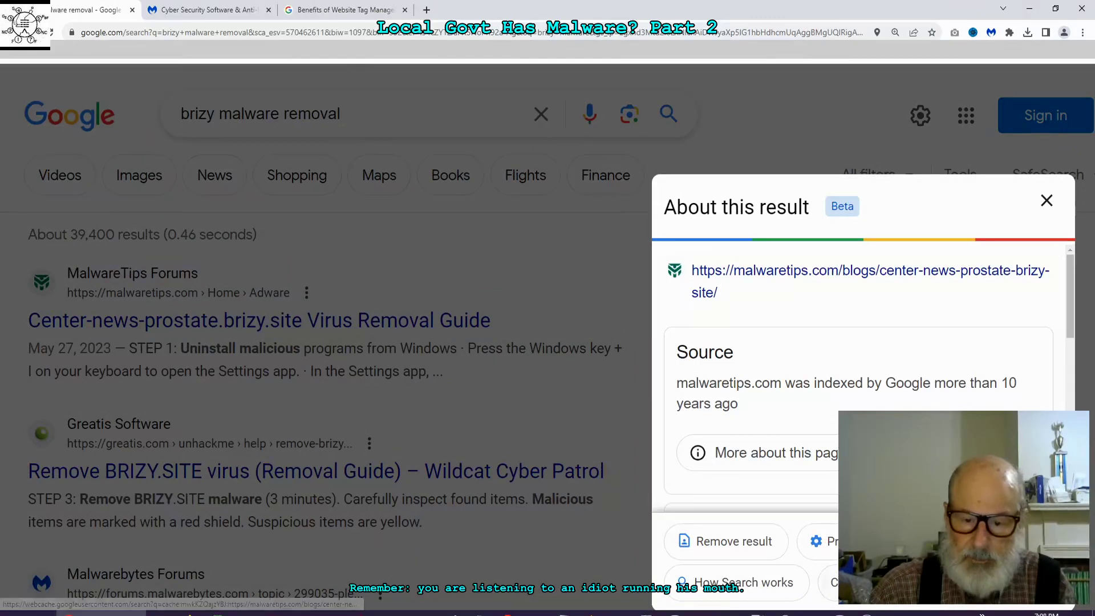
left_click(850, 582)
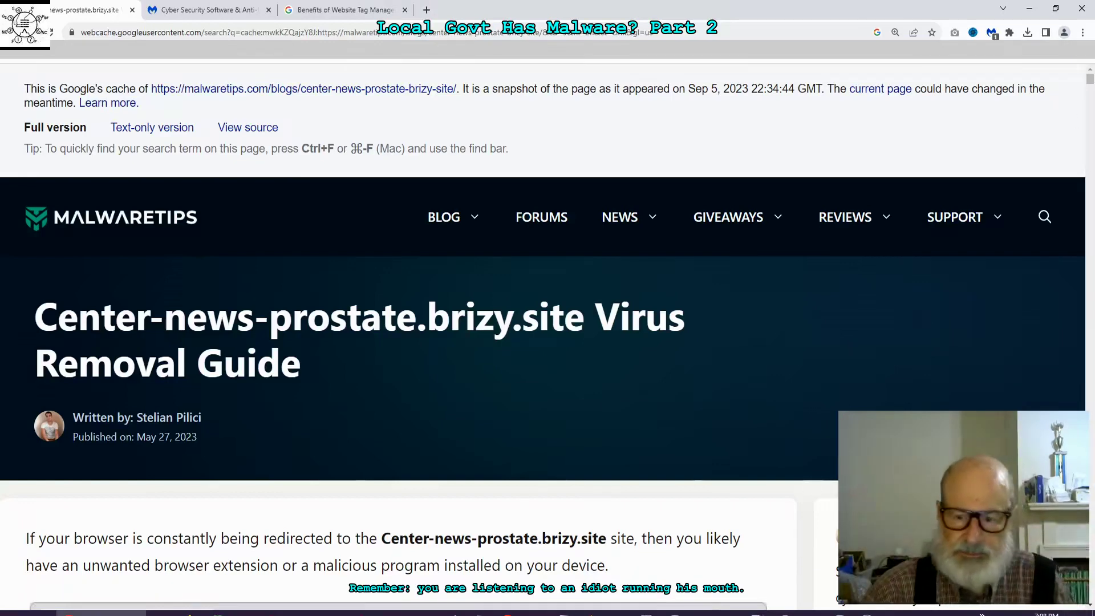
scroll(1090, 610, "down", 10)
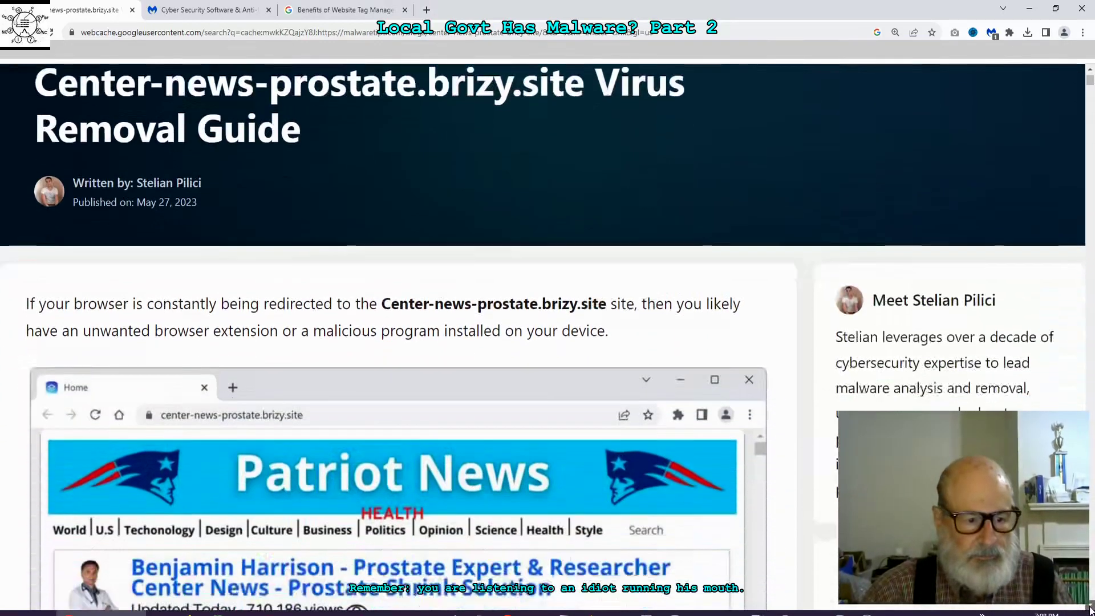
scroll(1090, 610, "down", 1)
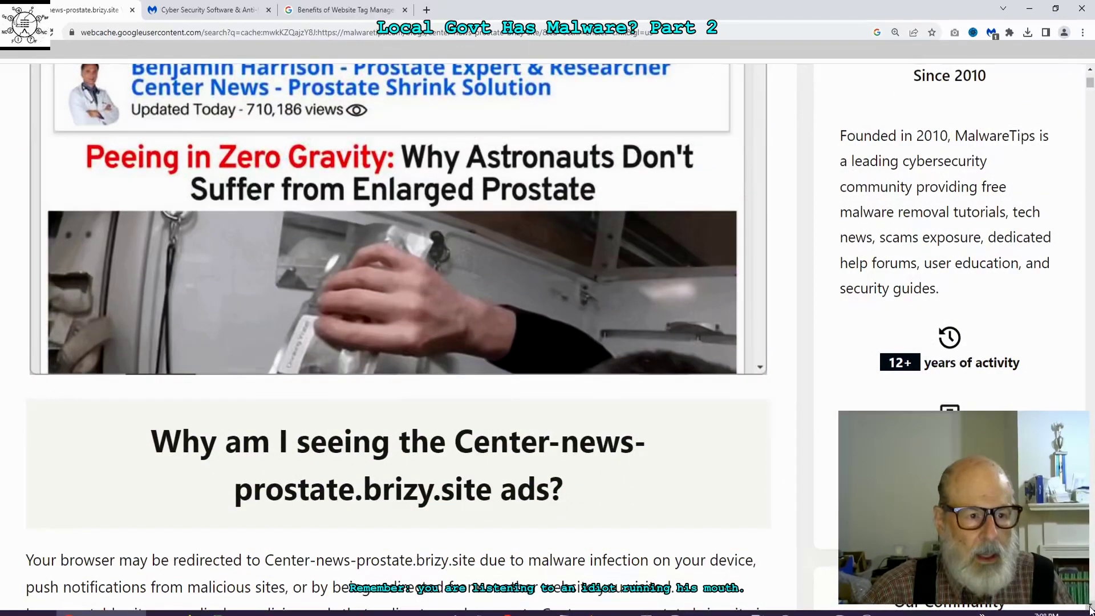
scroll(1091, 610, "down", 6)
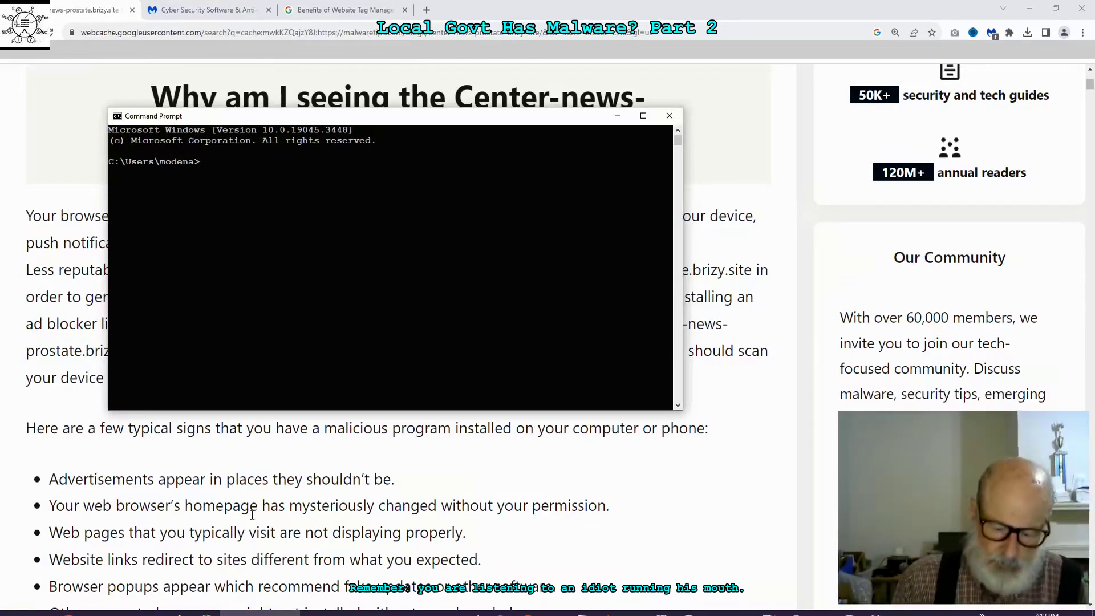
Step: Ping banana16781194.brizy.site, checking the host name against the alert screenshot while typing
type("ping ")
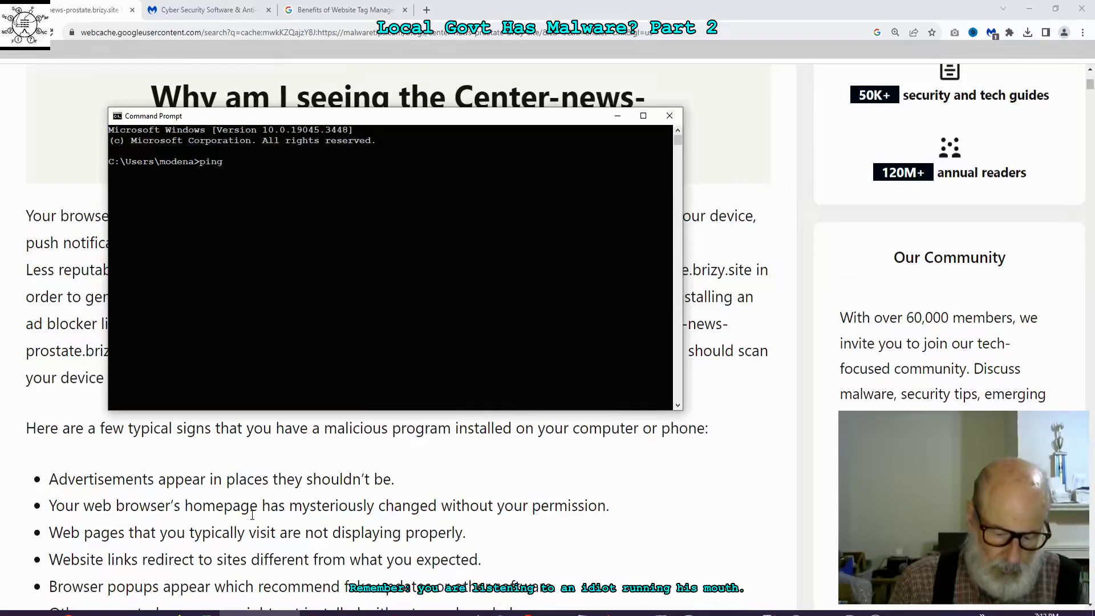
type("banana")
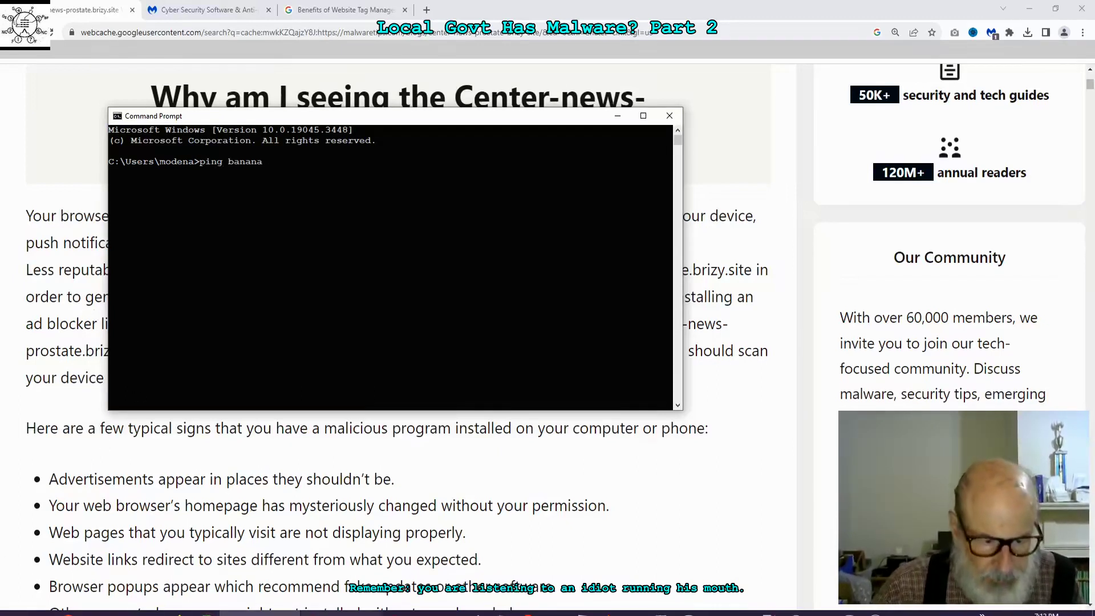
key("alt+Tab")
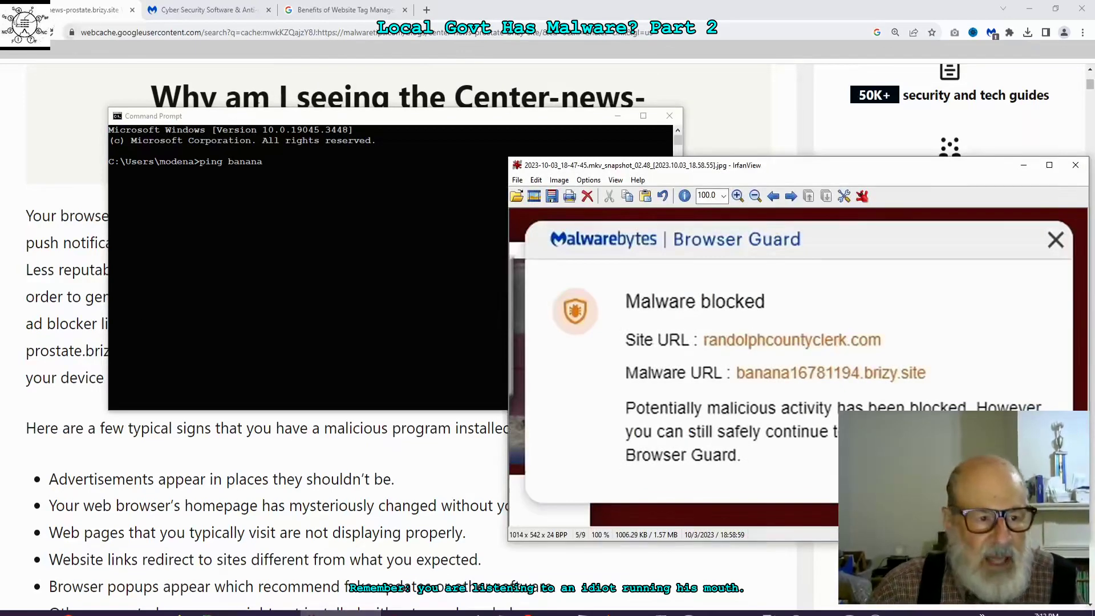
left_click(272, 160)
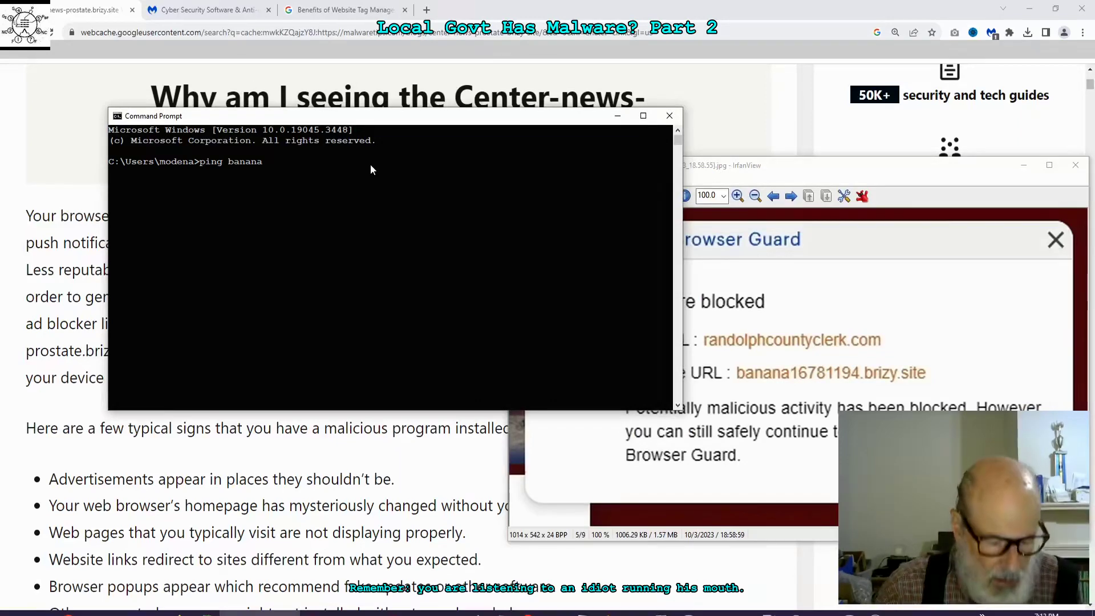
type("167811")
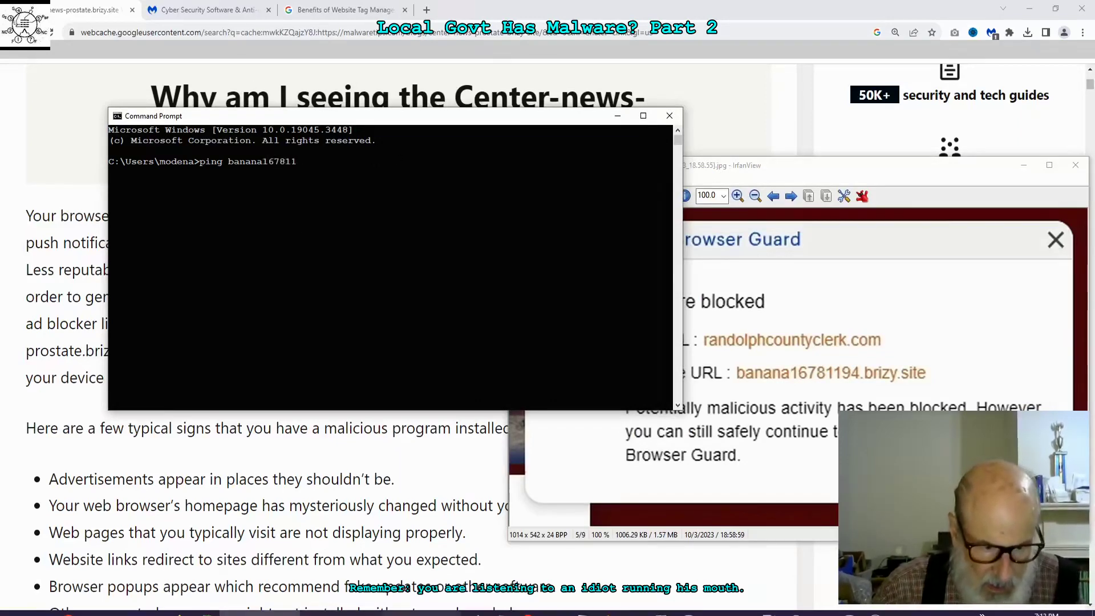
left_click(341, 613)
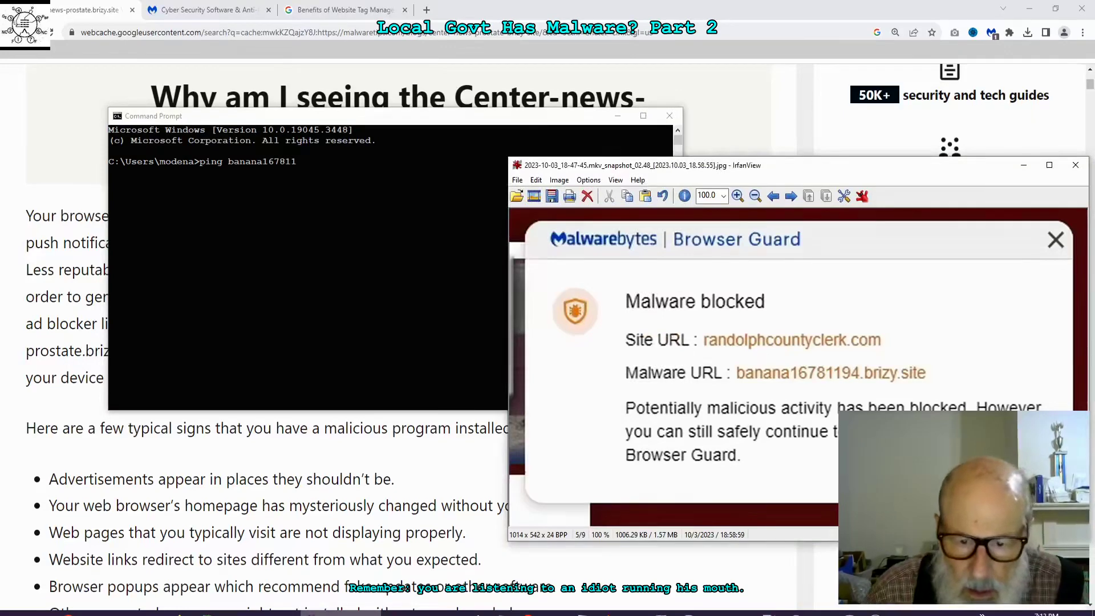
left_click(318, 167)
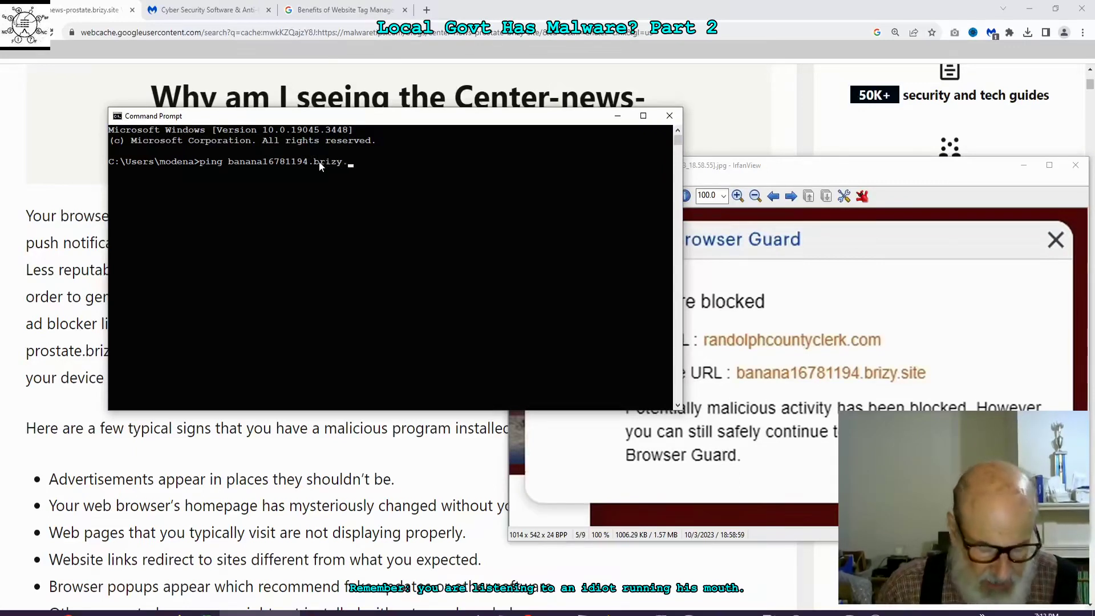
type("site")
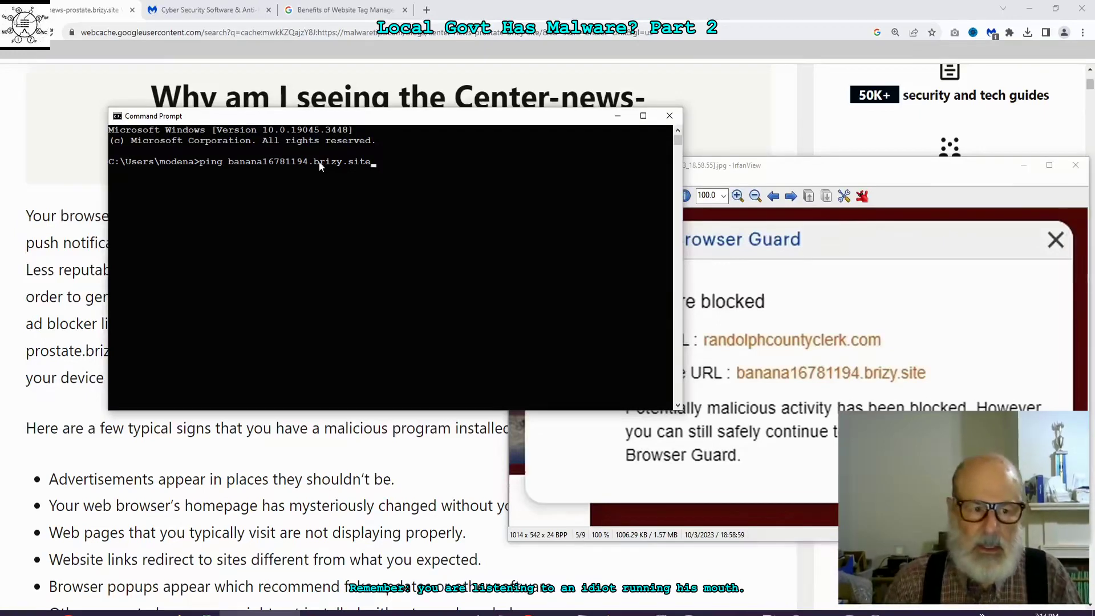
key("Return")
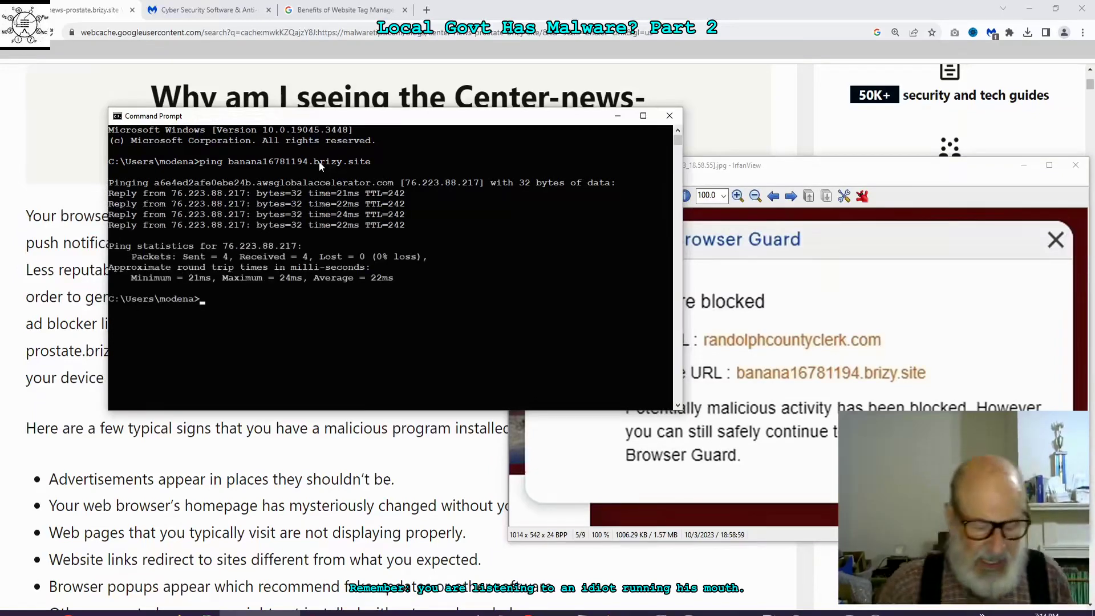
key("Return")
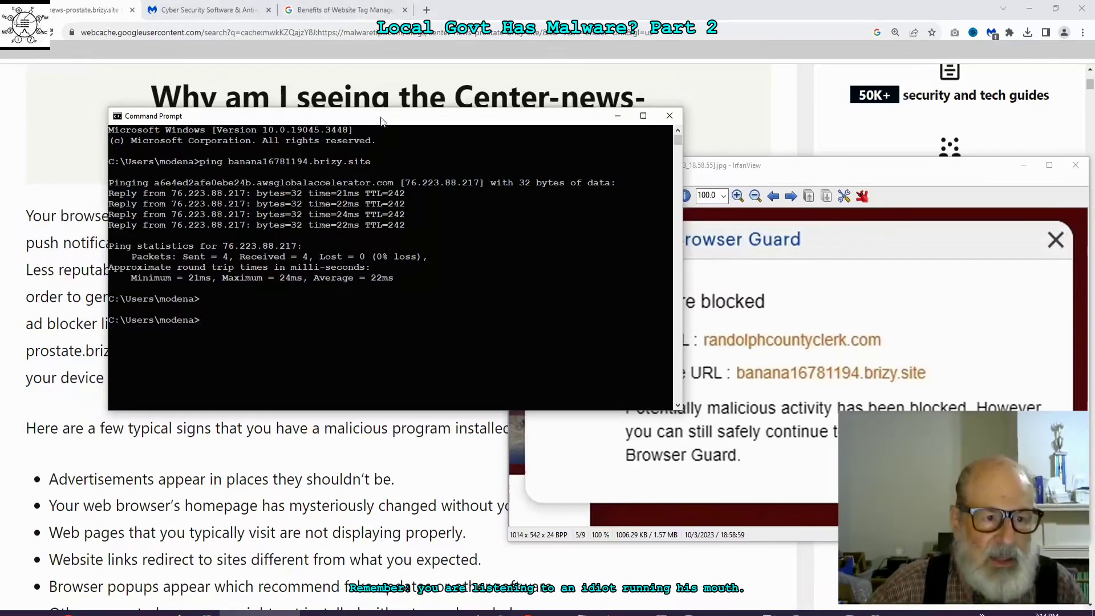
Step: Edit the recalled command to ping center-news-prostate.brizy.site, then stop it
left_click_drag(381, 116, 551, 163)
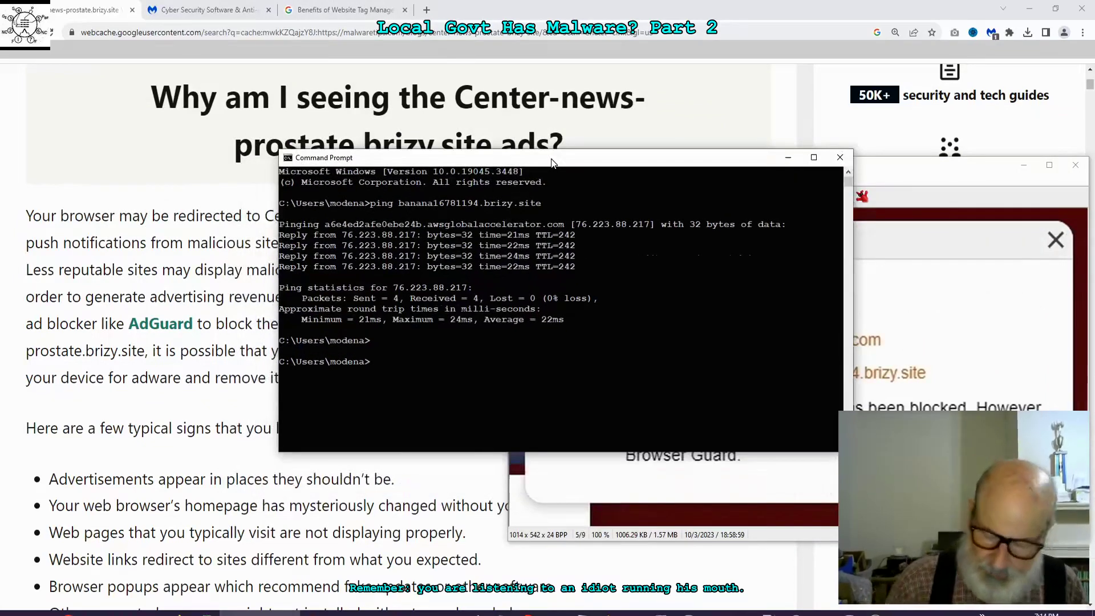
key("Up")
key("Left")
key("Left")
key("Left")
key("Left")
key("Left")
key("Left")
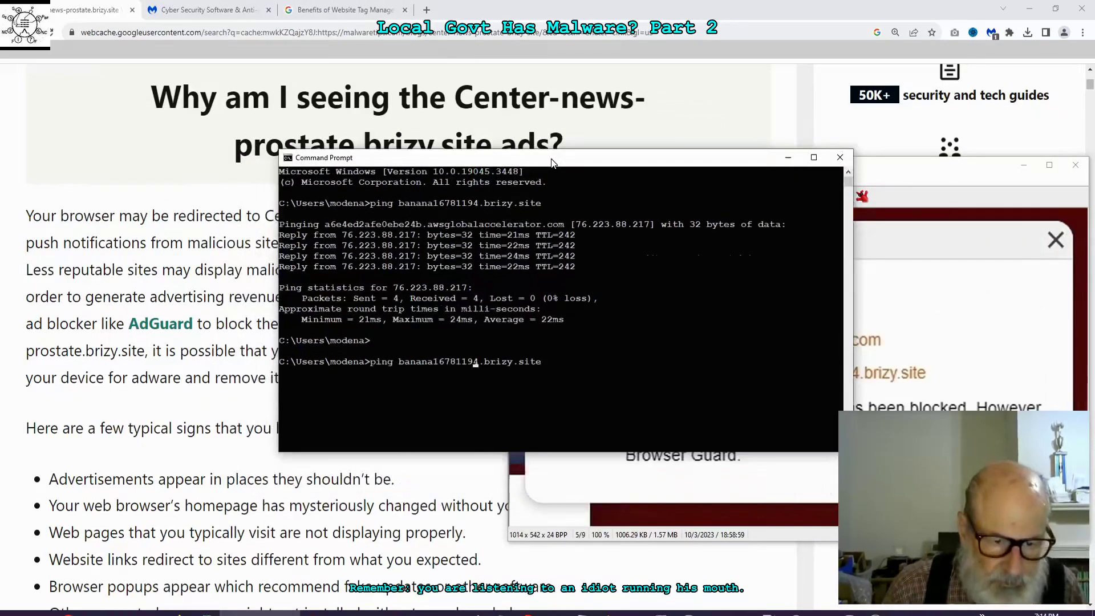
key("BackSpace")
key("BackSpace")
key("BackSpace")
key("BackSpace")
key("BackSpace")
key("BackSpace")
key("BackSpace")
key("BackSpace")
key("BackSpace")
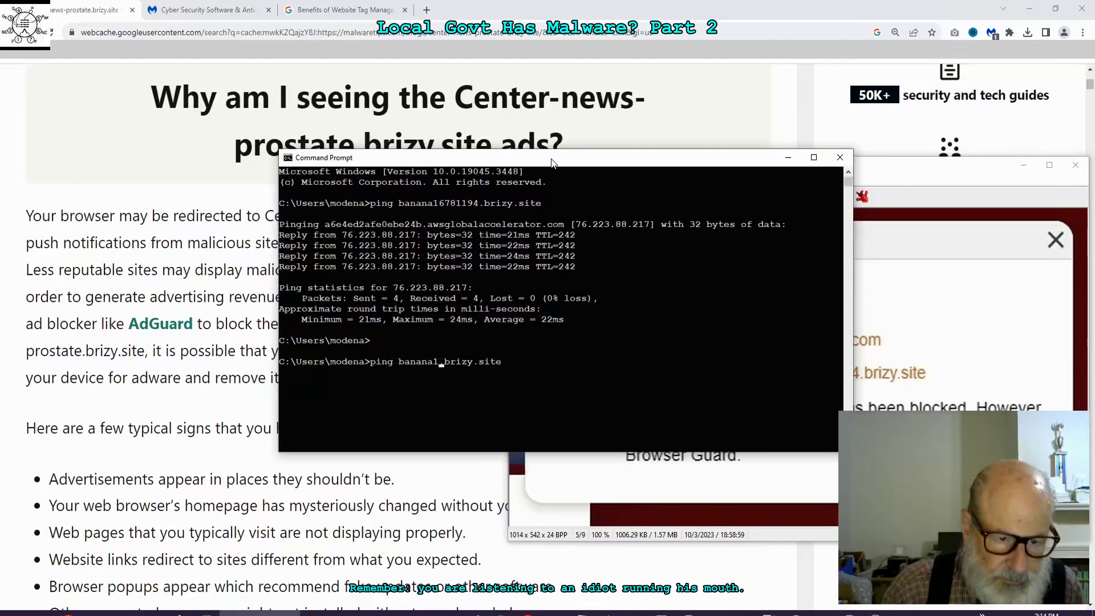
key("BackSpace")
key("BackSpace")
key("BackSpace")
key("BackSpace")
key("BackSpace")
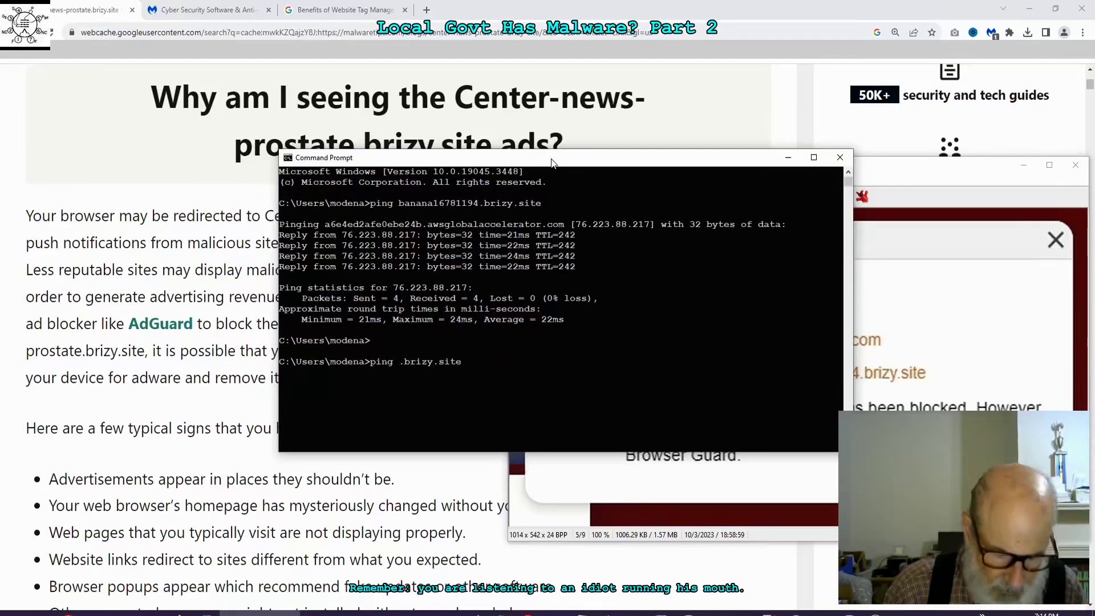
type("center")
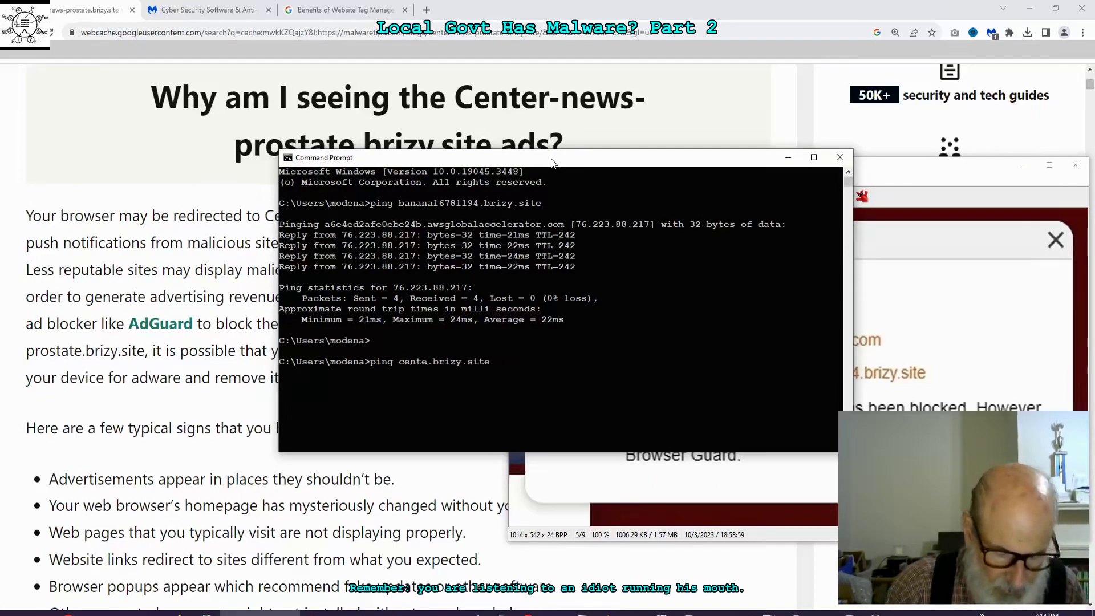
type("-news")
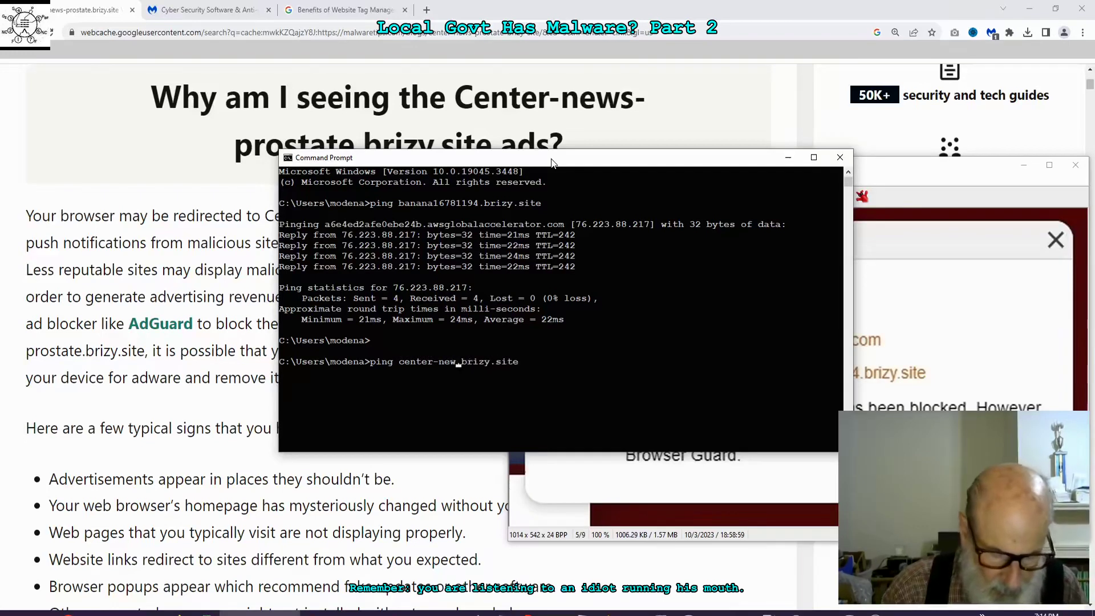
type("-prostate")
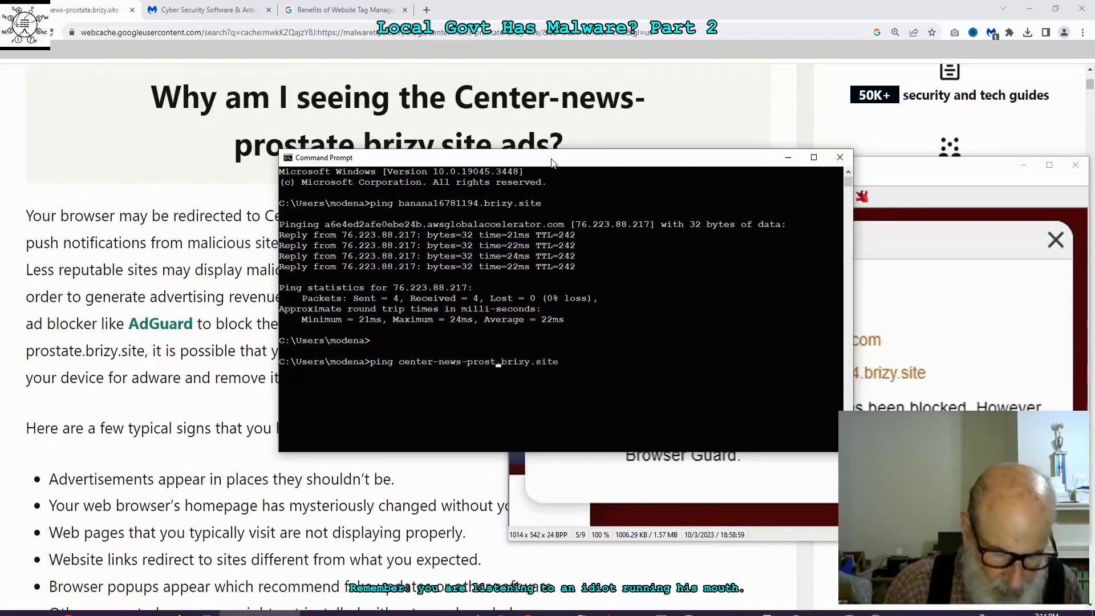
key("Return")
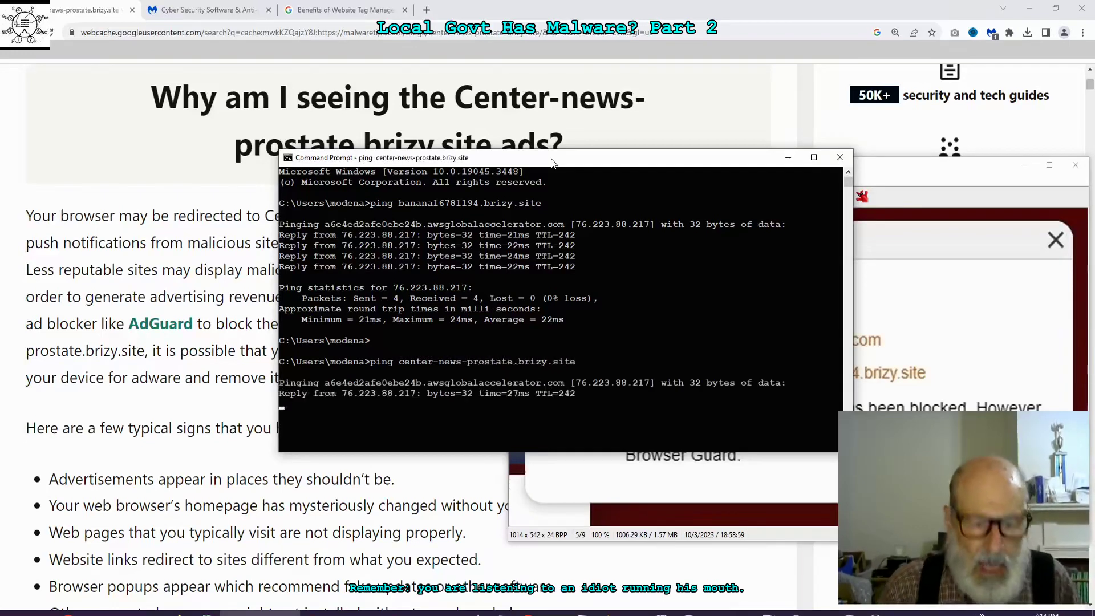
key("ctrl+c")
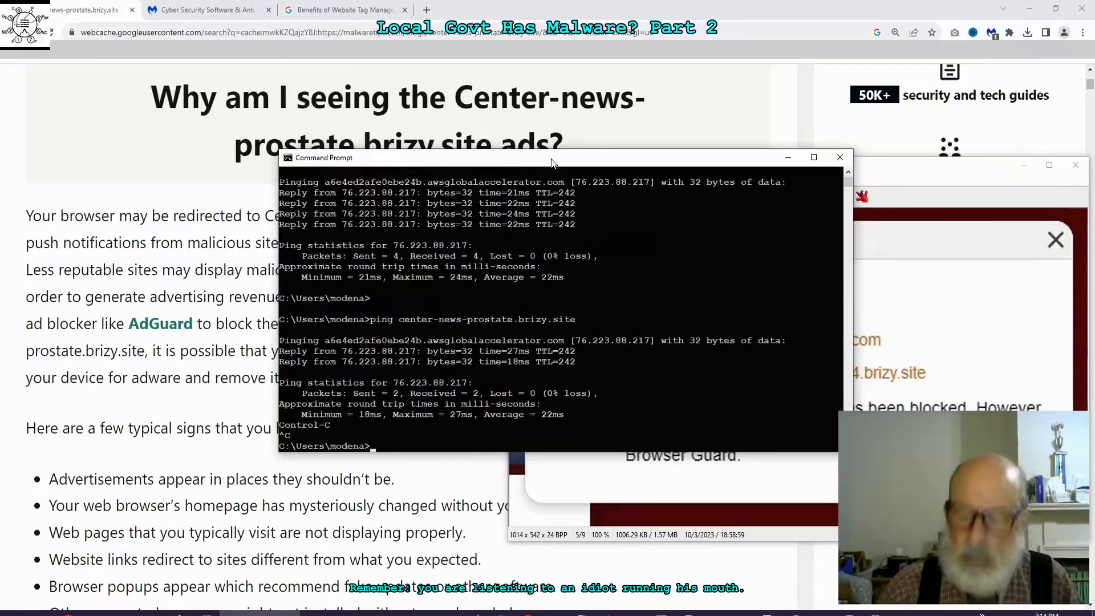
Step: Ping the bare brizy.site domain and stop the unanswered ping
key("Up")
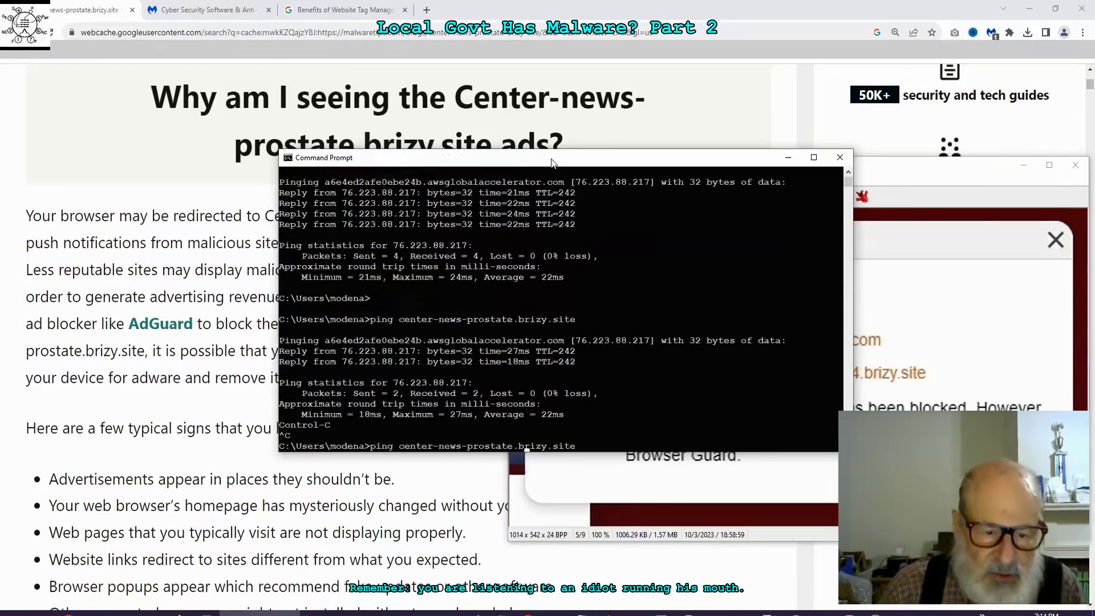
key("Left")
key("BackSpace")
key("BackSpace")
key("BackSpace")
key("BackSpace")
key("BackSpace")
key("BackSpace")
key("BackSpace")
key("BackSpace")
key("BackSpace")
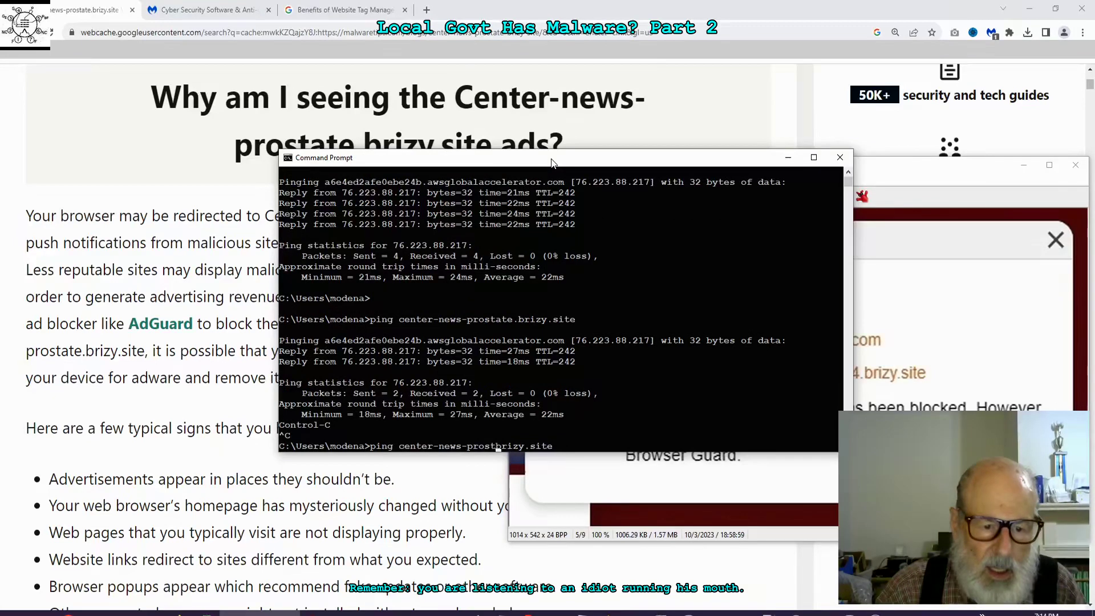
key("BackSpace")
key("BackSpace")
key("BackSpace")
key("BackSpace")
key("BackSpace")
key("BackSpace")
key("BackSpace")
key("BackSpace")
key("BackSpace")
key("BackSpace")
key("BackSpace")
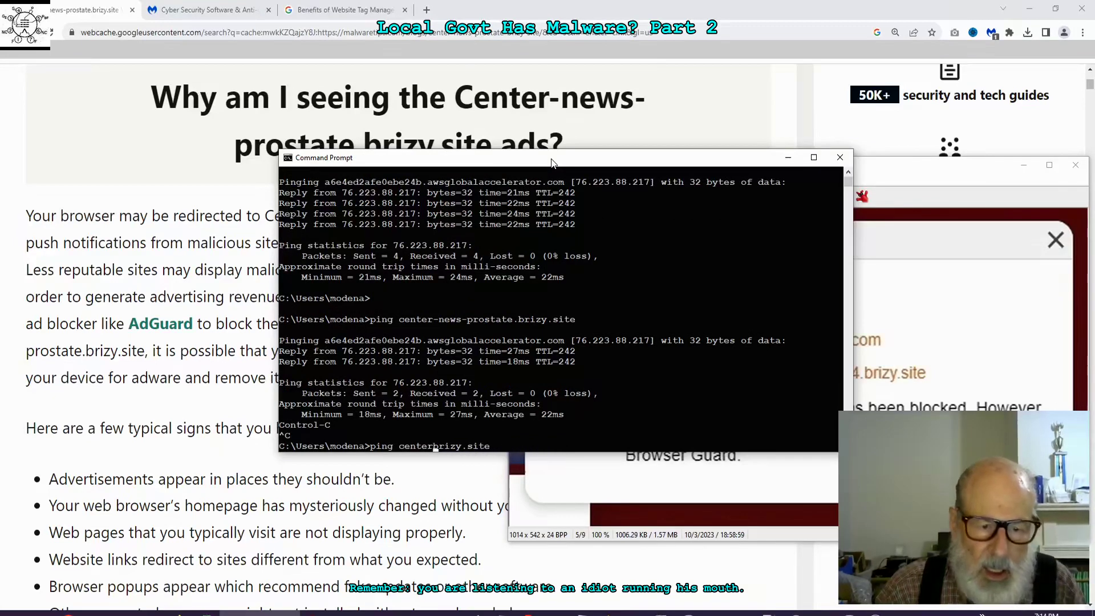
key("BackSpace")
key("Return")
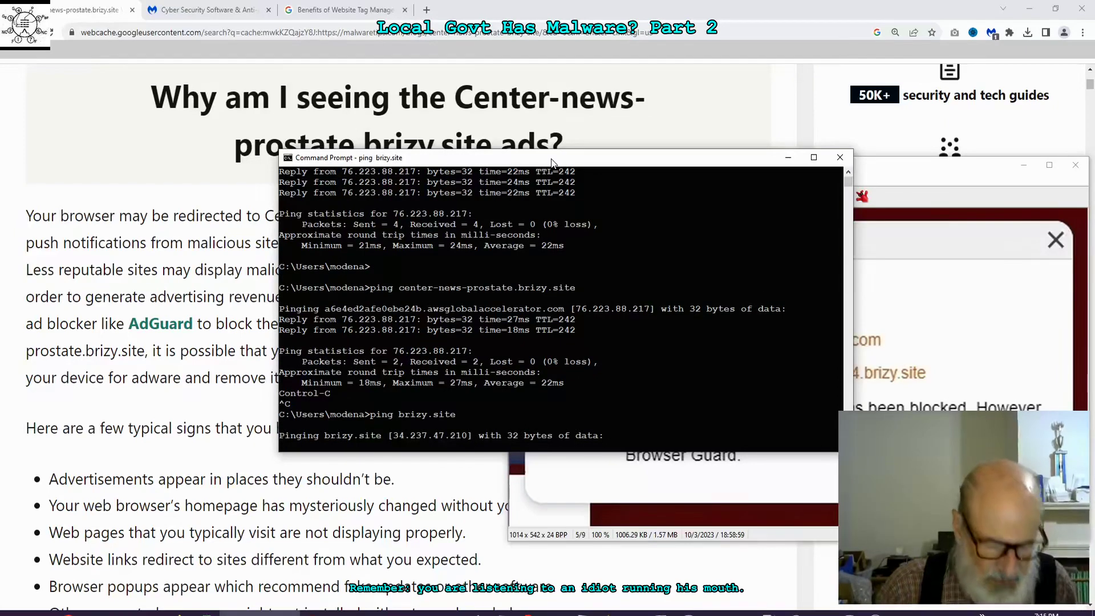
key("ctrl+c")
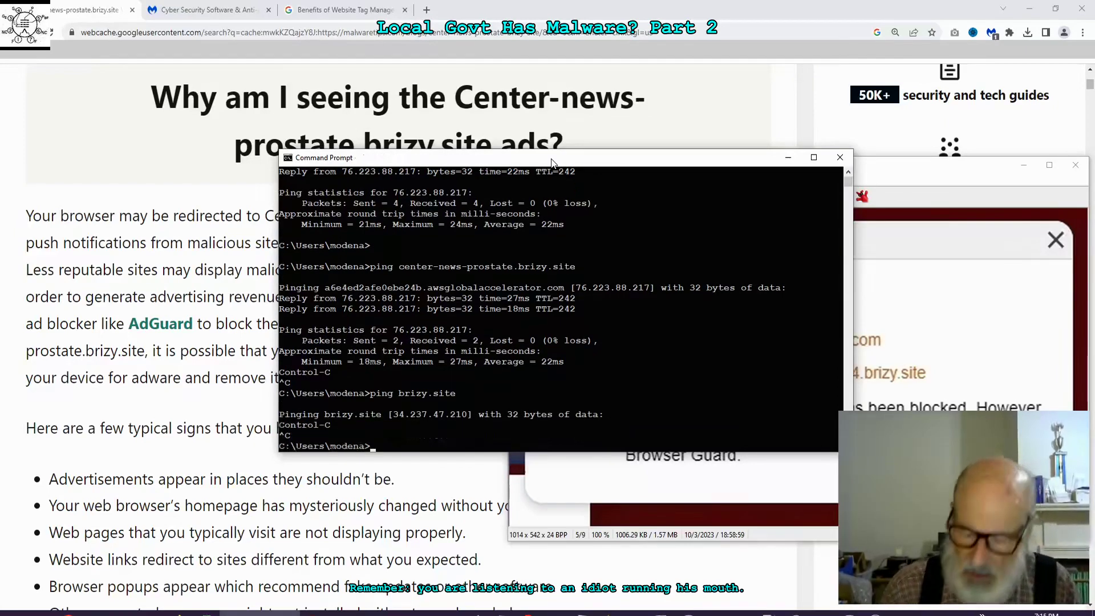
key("Up")
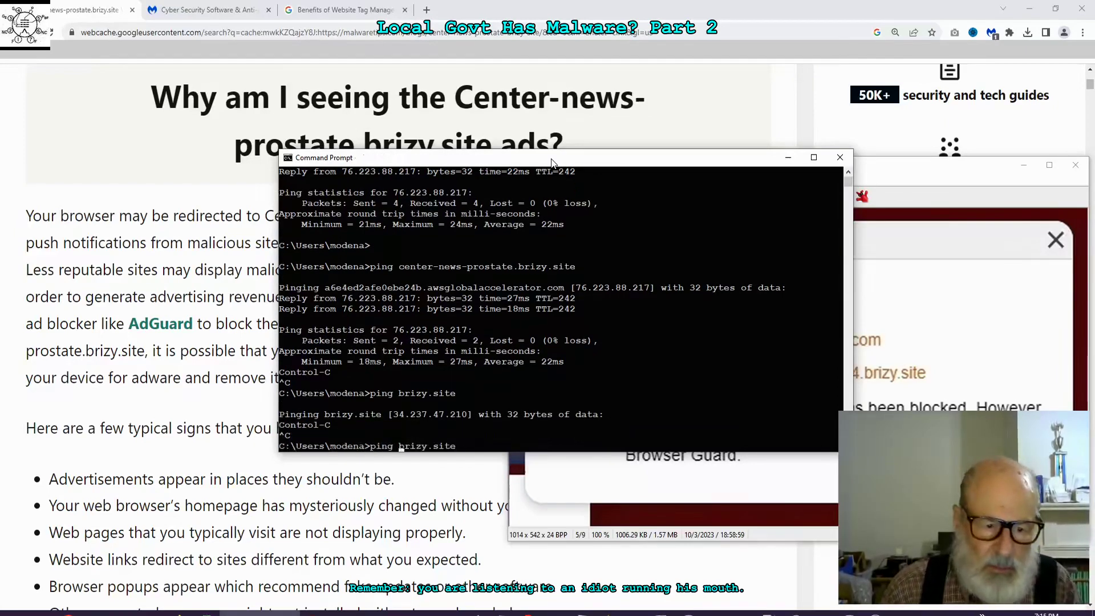
type("www.")
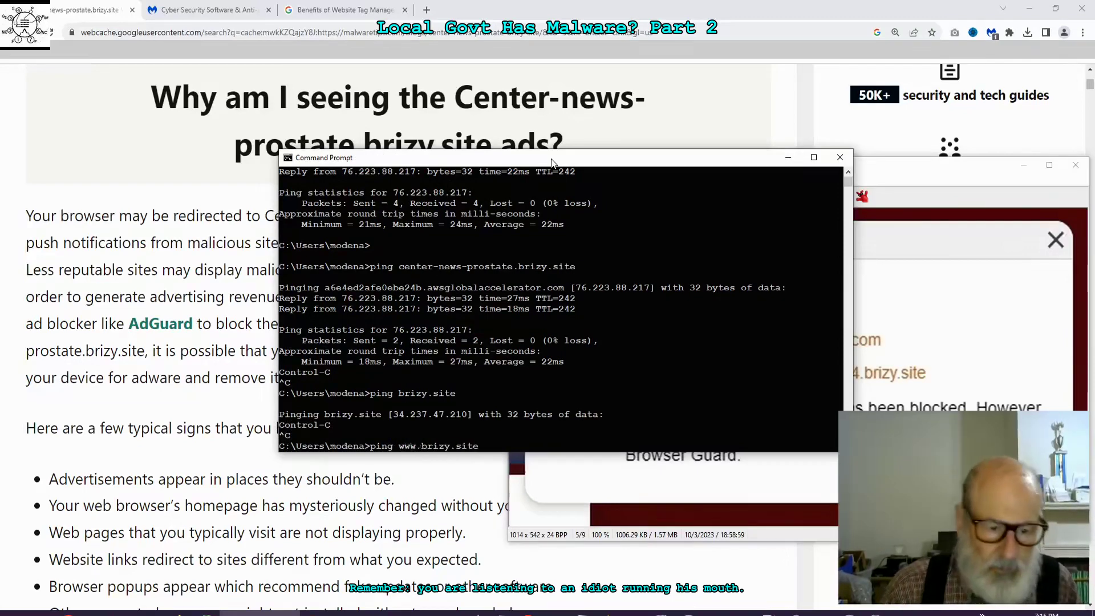
key("Return")
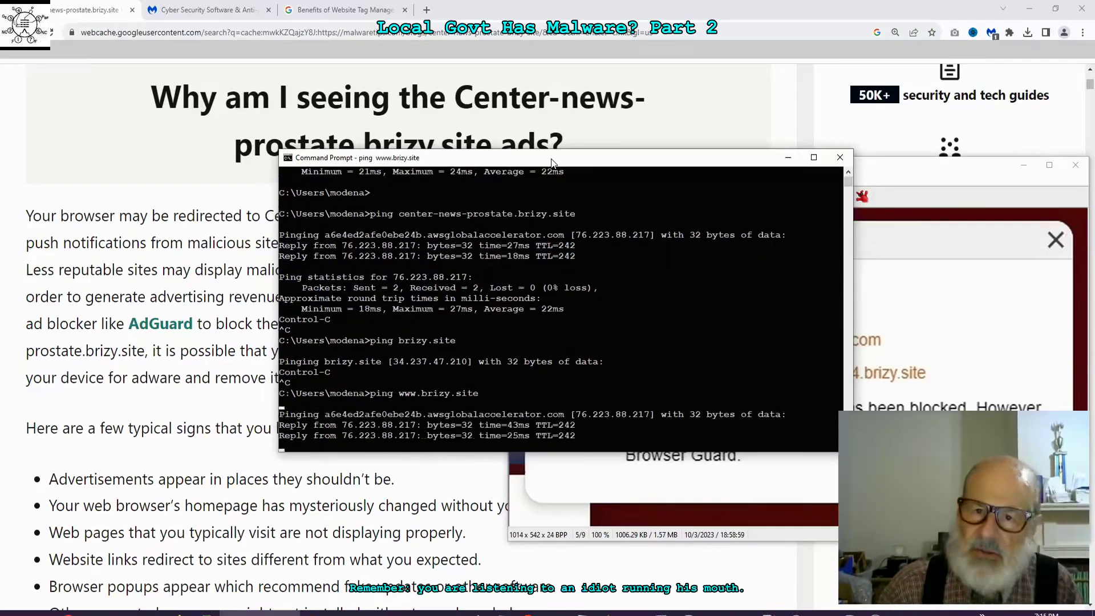
key("Return")
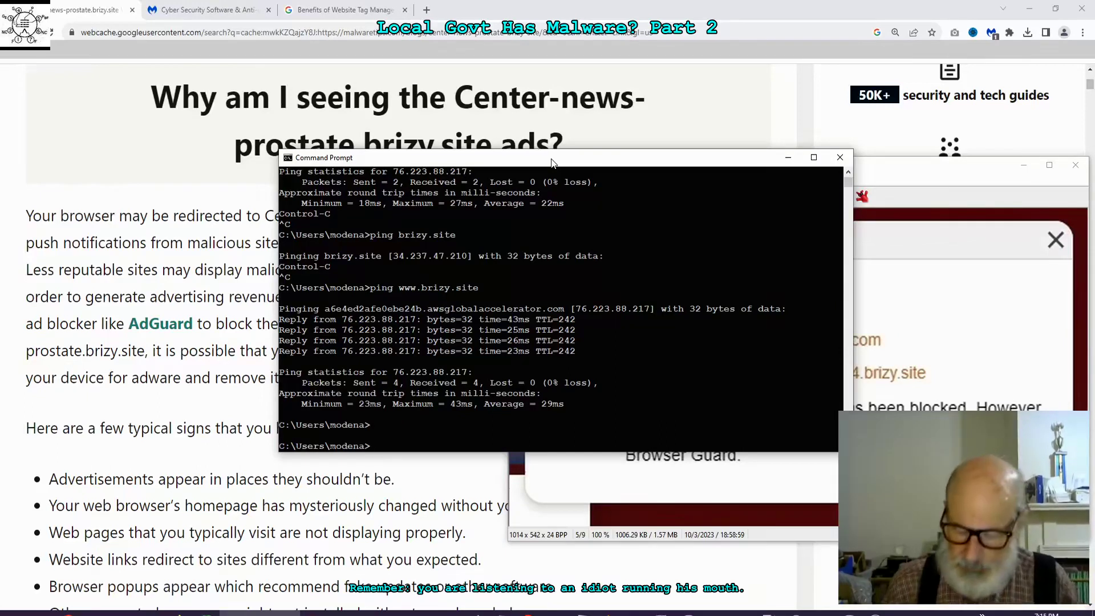
key("Up")
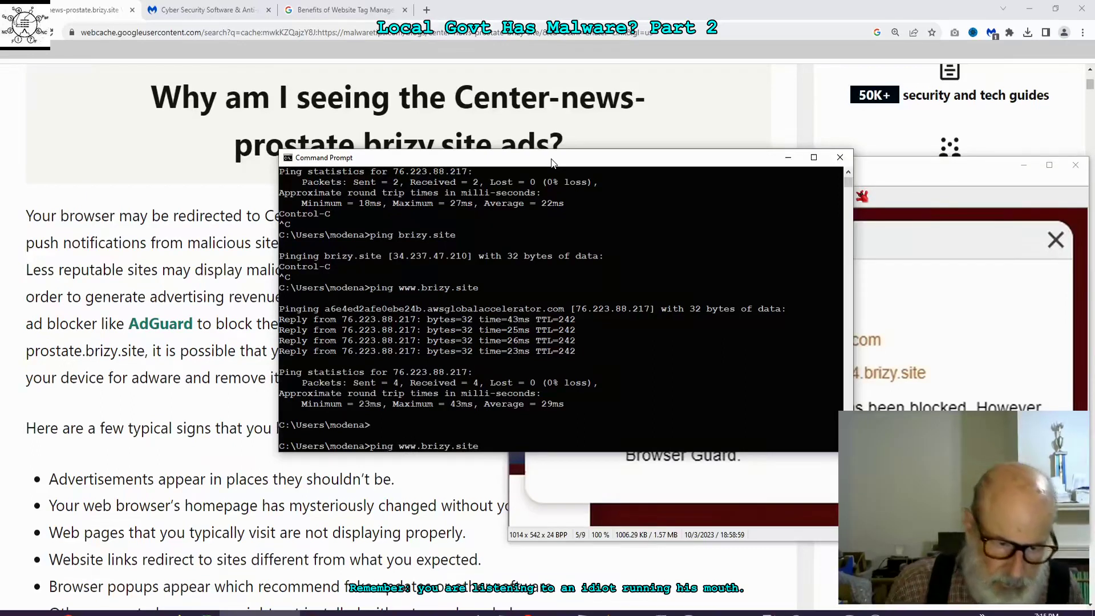
key("BackSpace")
key("BackSpace")
key("BackSpace")
key("BackSpace")
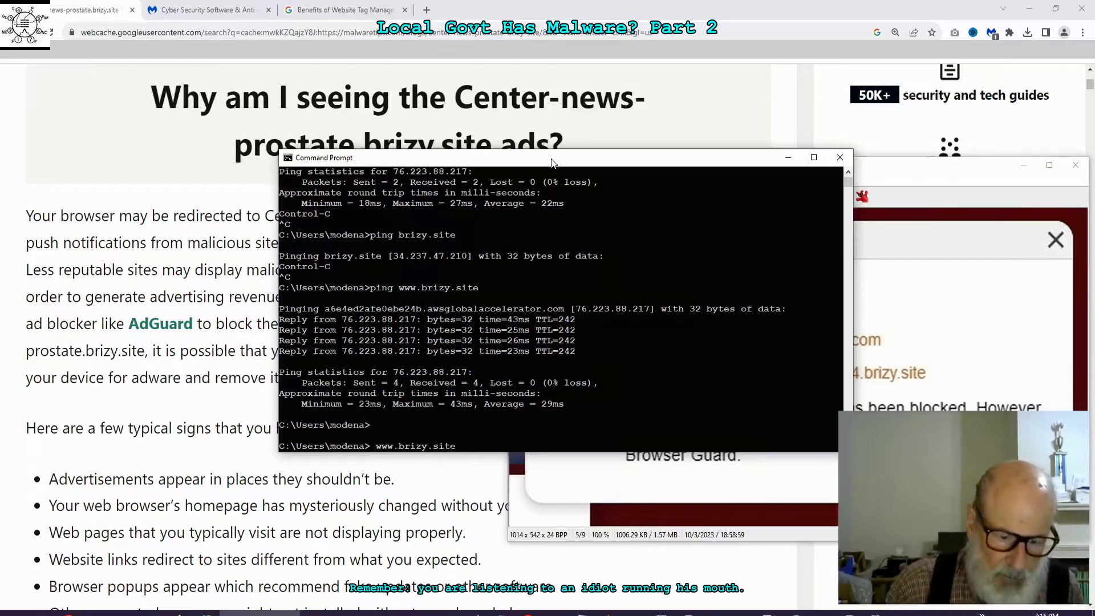
type("nsloo")
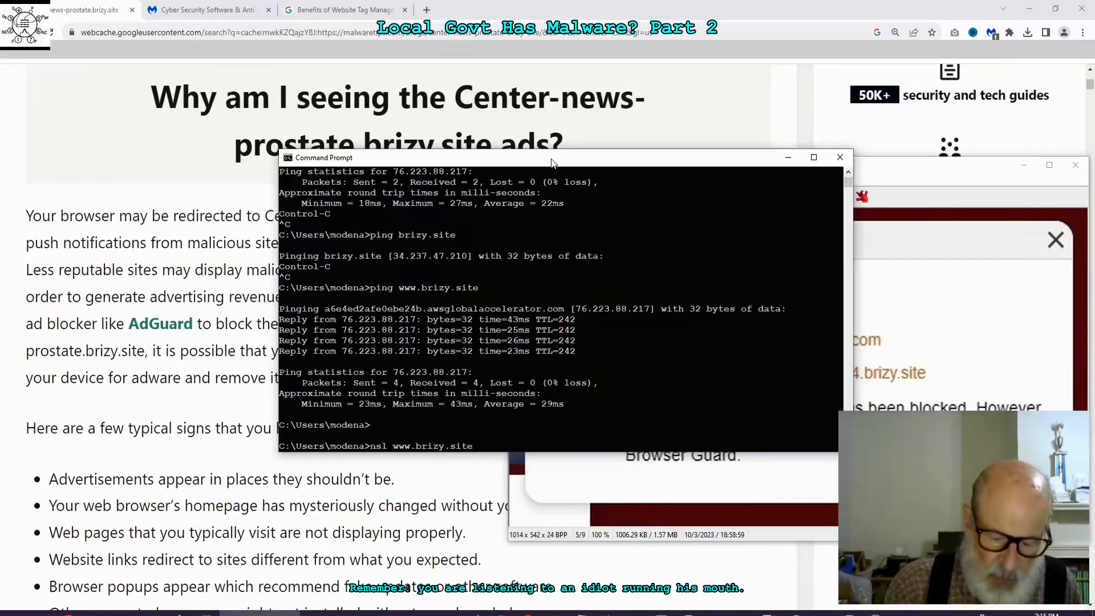
type("ku")
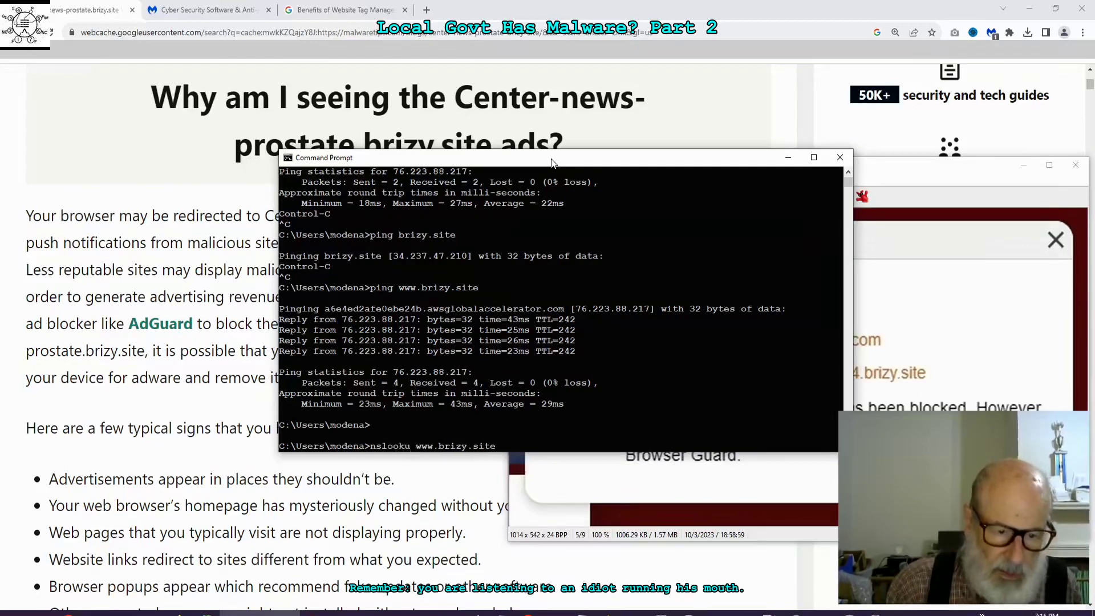
type("p")
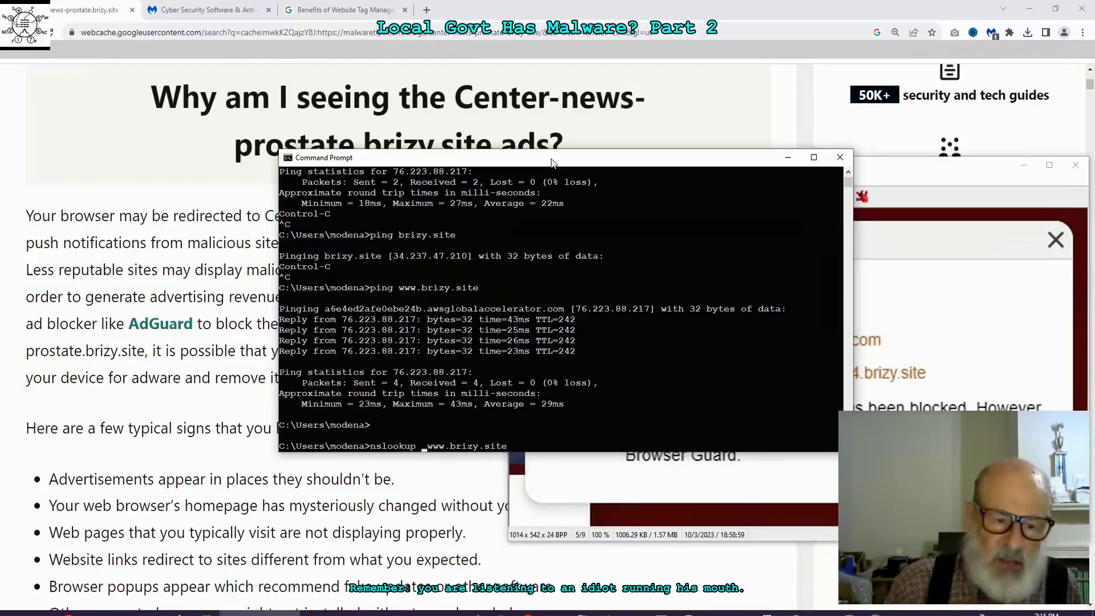
key("BackSpace")
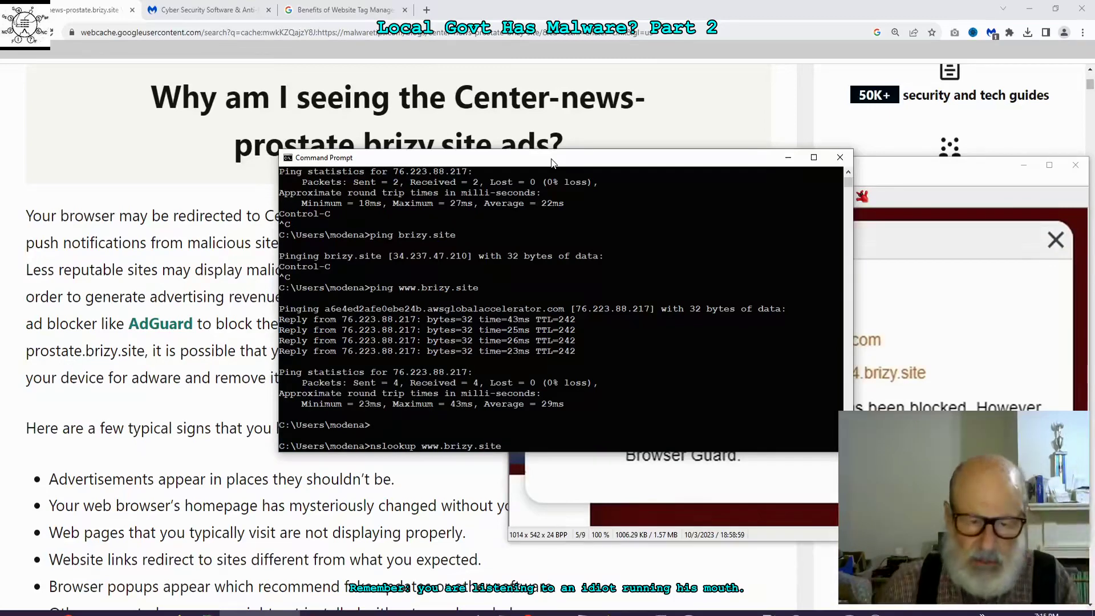
key("Return")
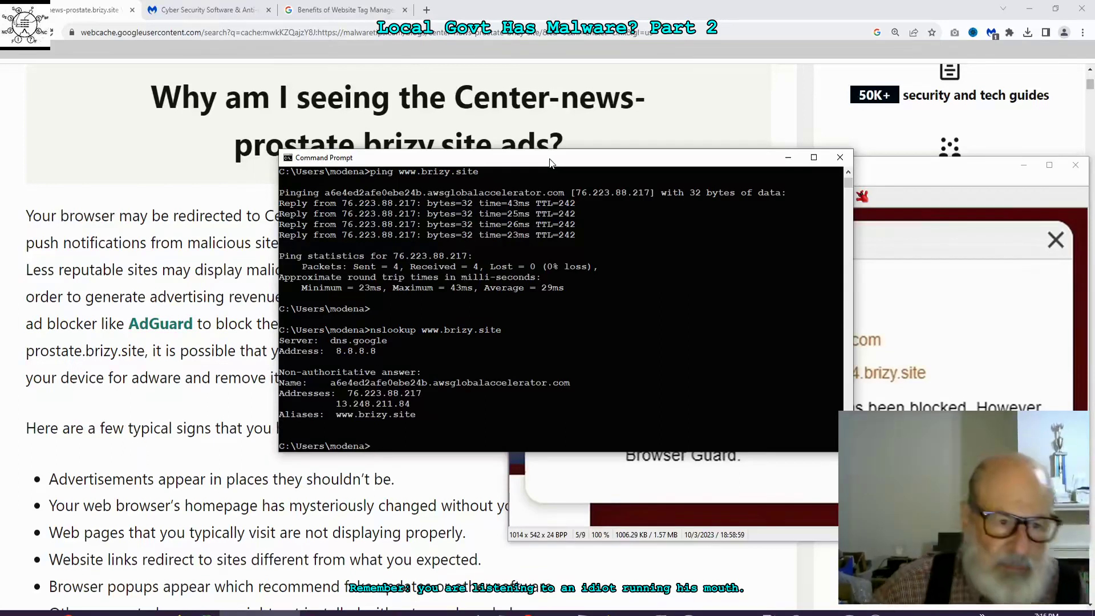
Step: Set the Command Prompt font size to 28 in the console properties
left_click(288, 160)
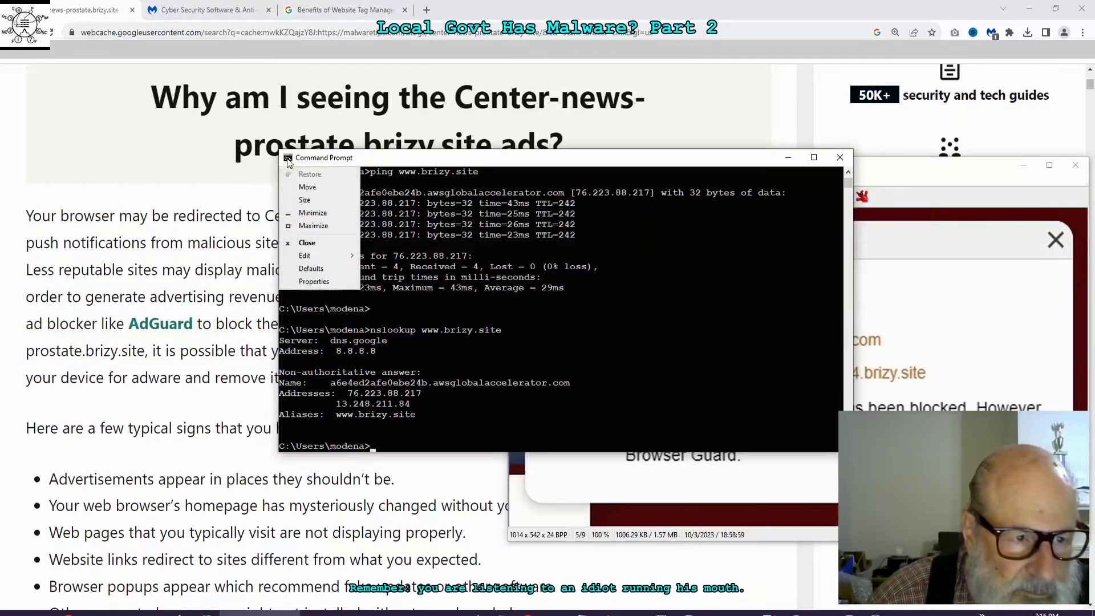
mouse_move(319, 260)
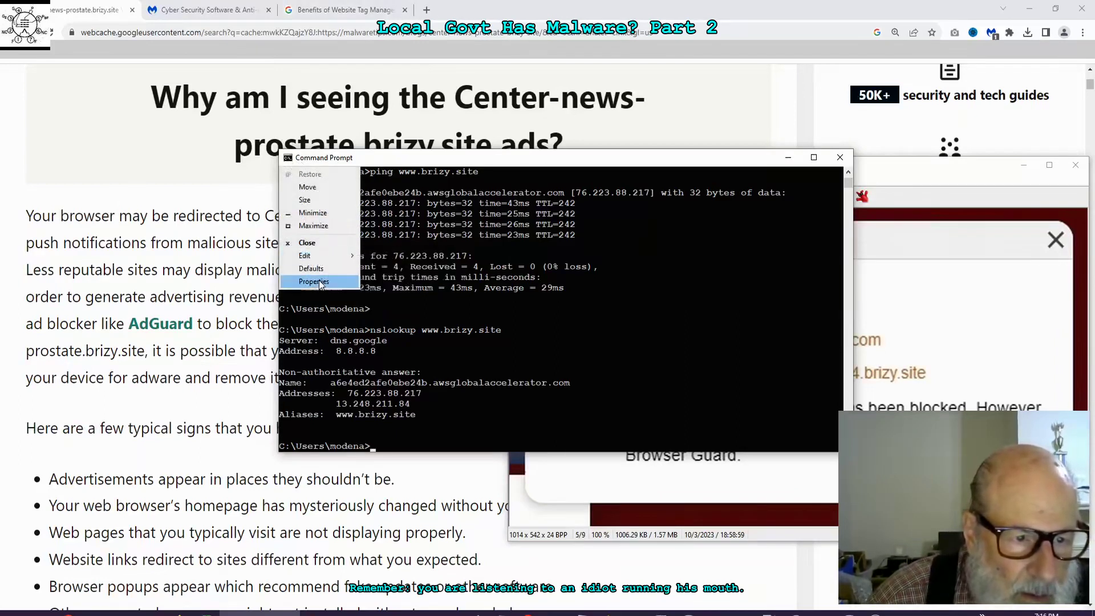
left_click(314, 281)
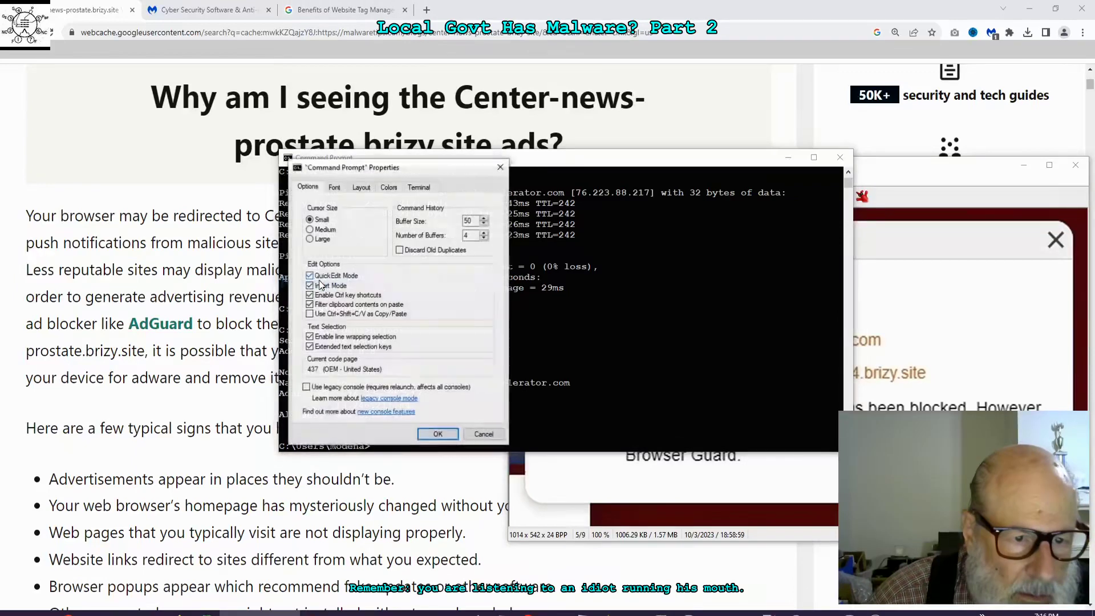
left_click(336, 187)
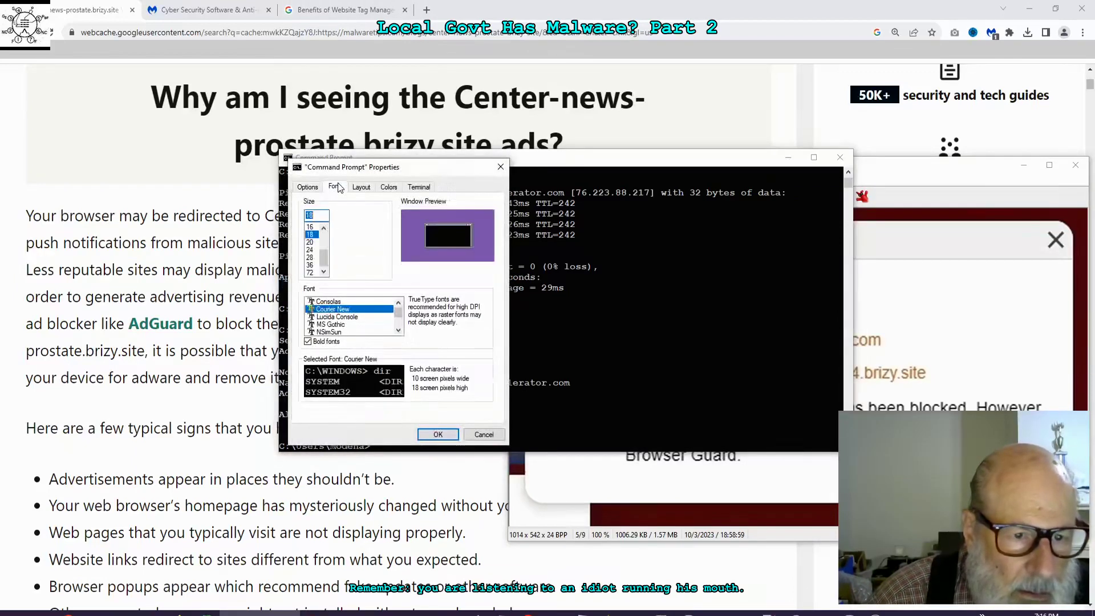
left_click(310, 258)
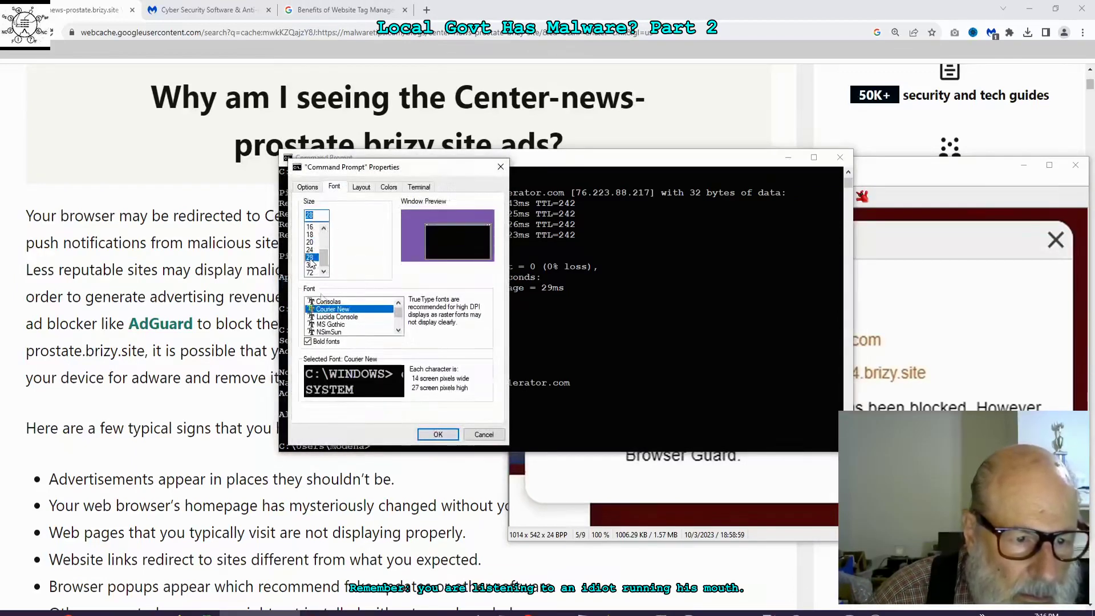
left_click(437, 434)
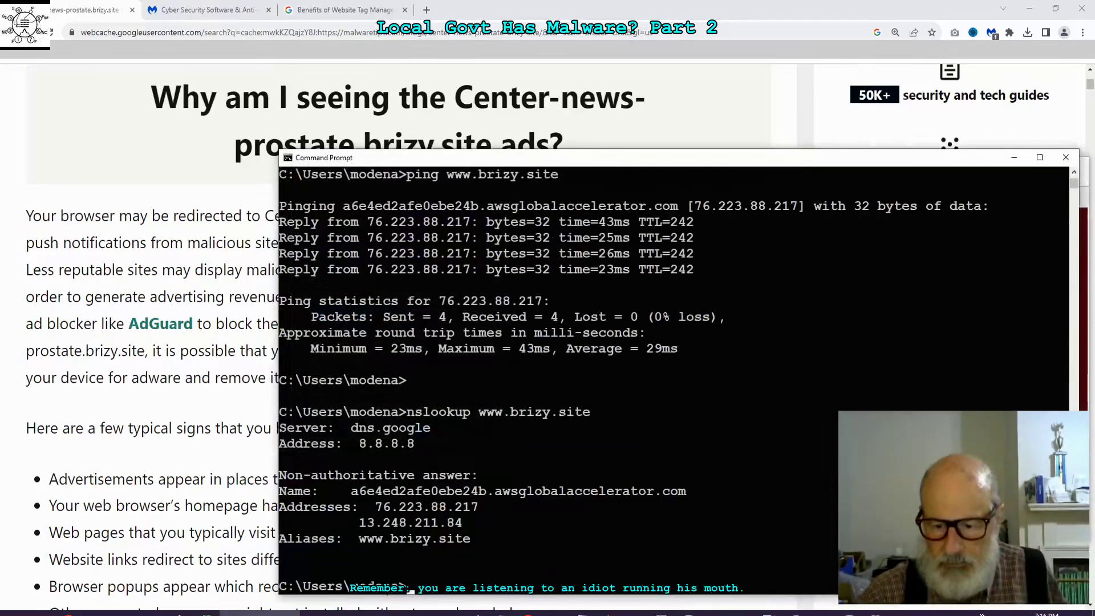
scroll(672, 380, "down", 1)
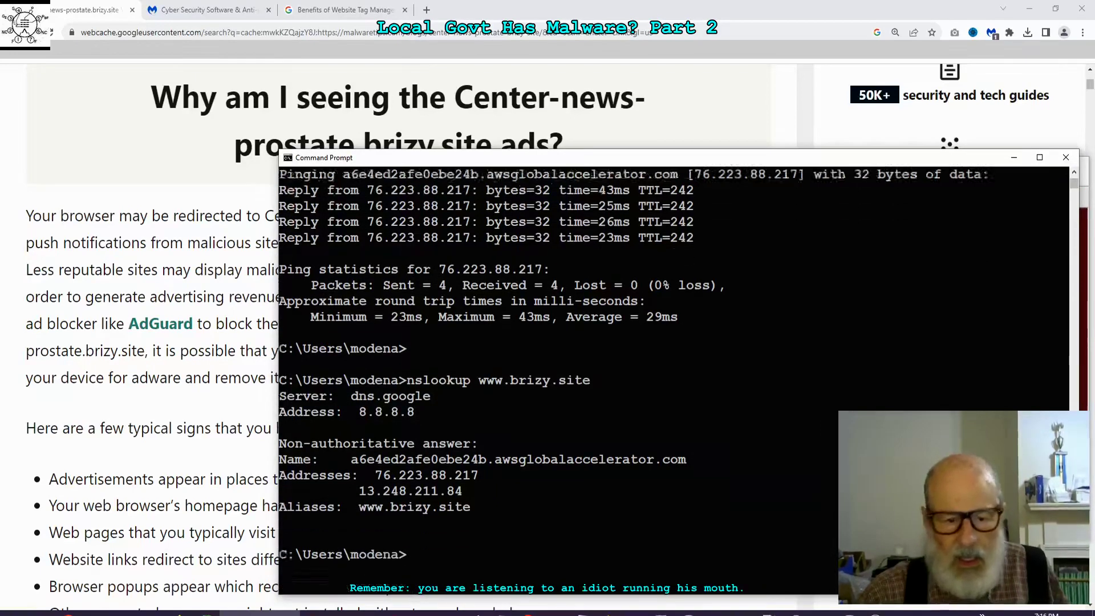
scroll(663, 295, "down", 3)
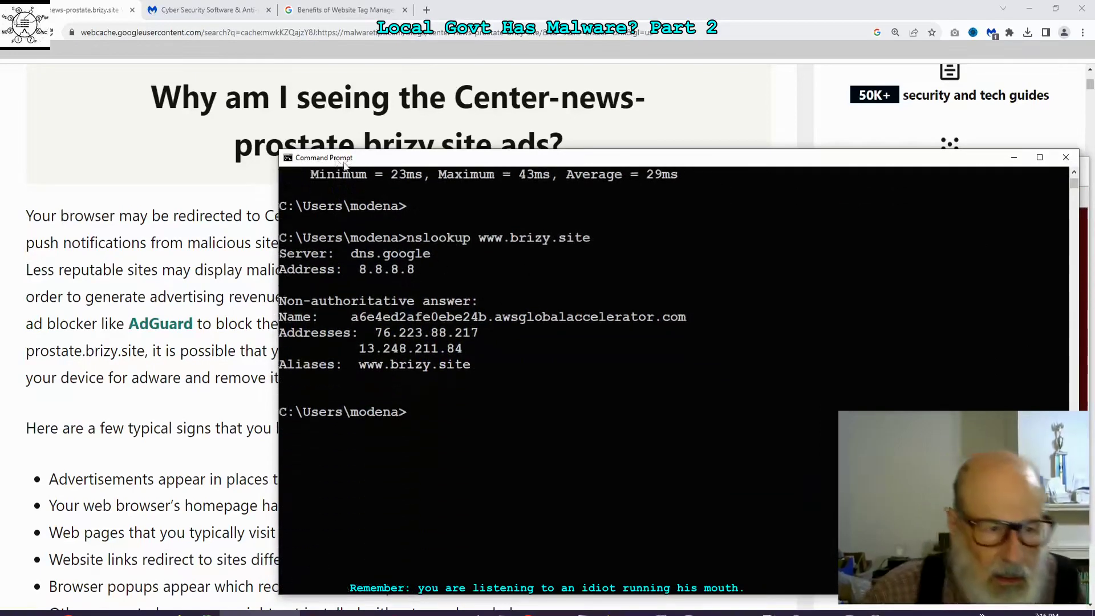
Step: Increase the console font size further to 36
left_click(288, 159)
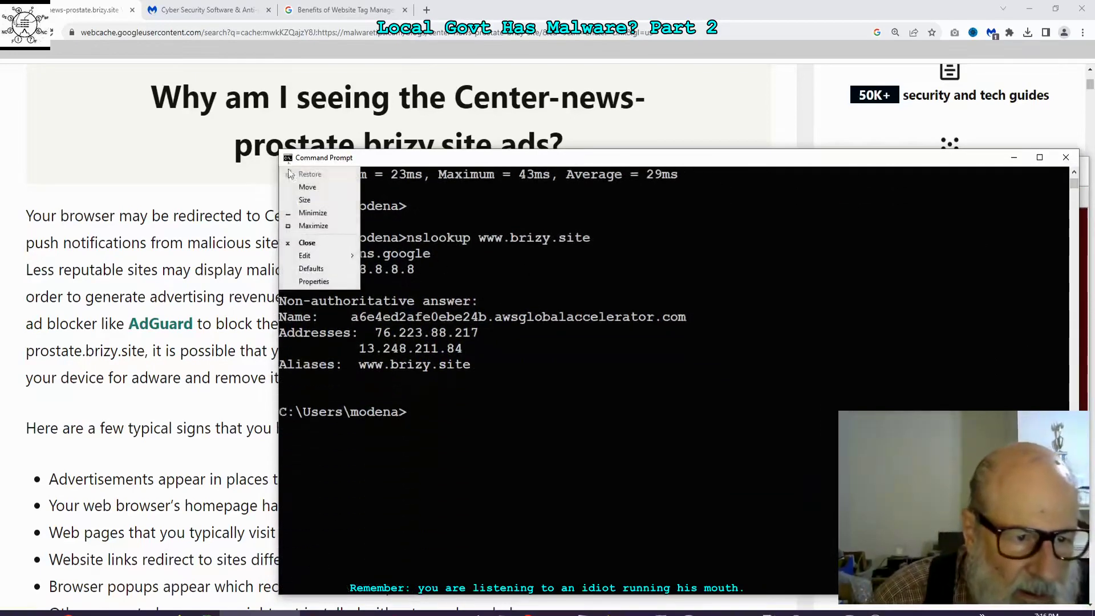
left_click(312, 282)
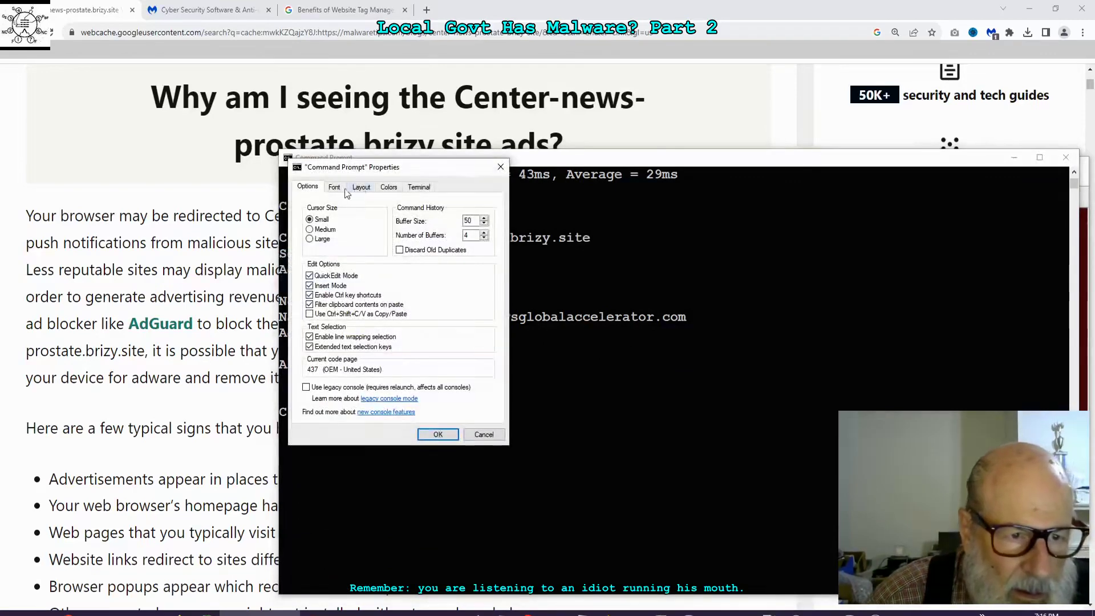
left_click(335, 187)
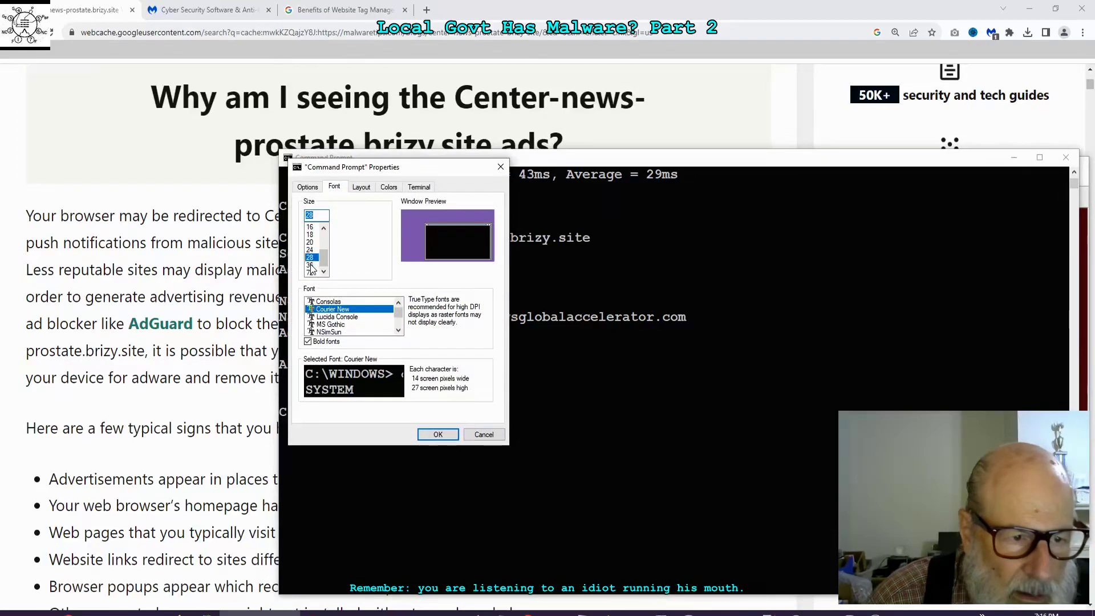
left_click(311, 266)
left_click(437, 434)
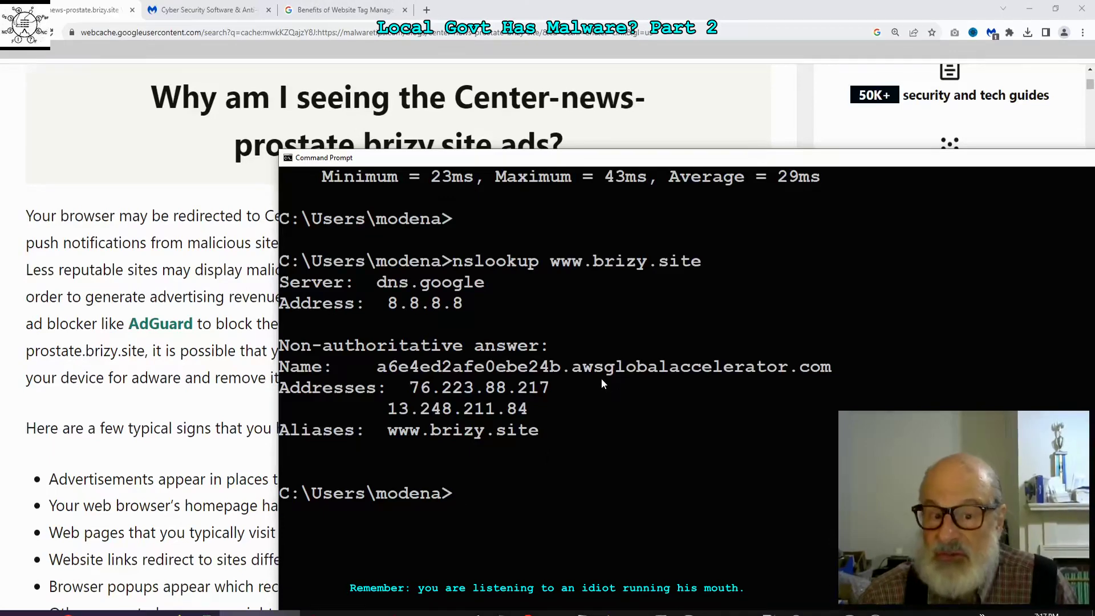
Step: In a new tab, search Google for 'aws global accelerator pricing' via the autocomplete suggestion
left_click(427, 11)
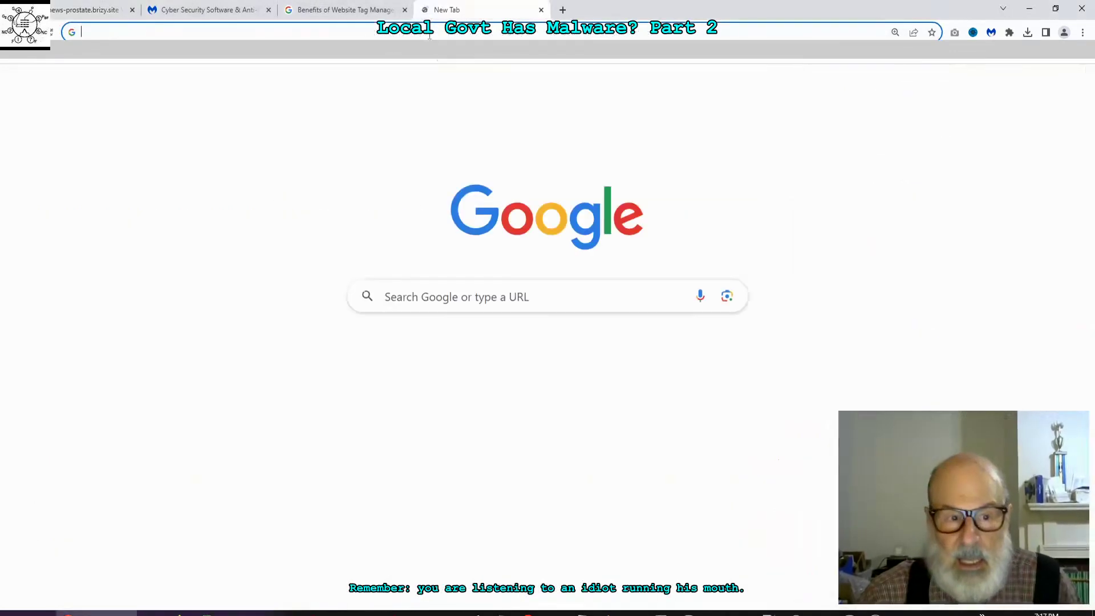
left_click(420, 307)
type("aw")
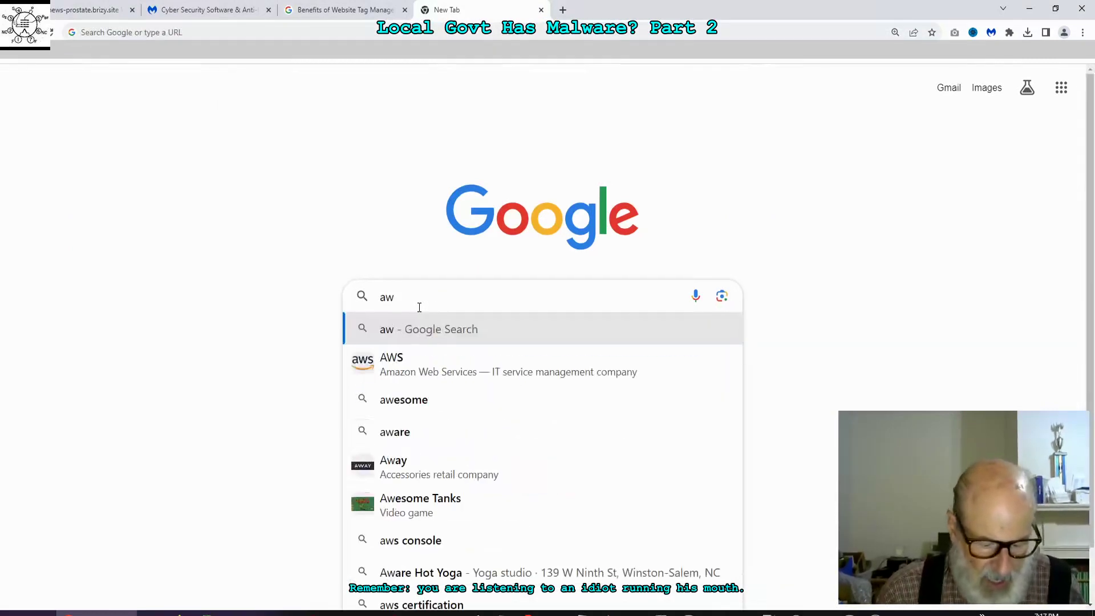
type("sgl")
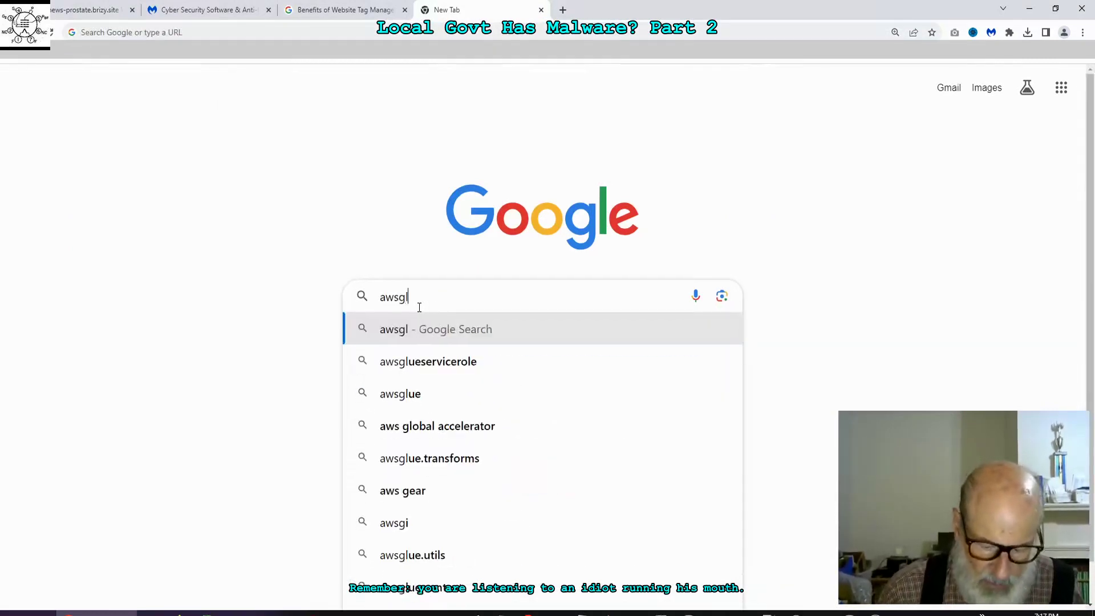
type("obal")
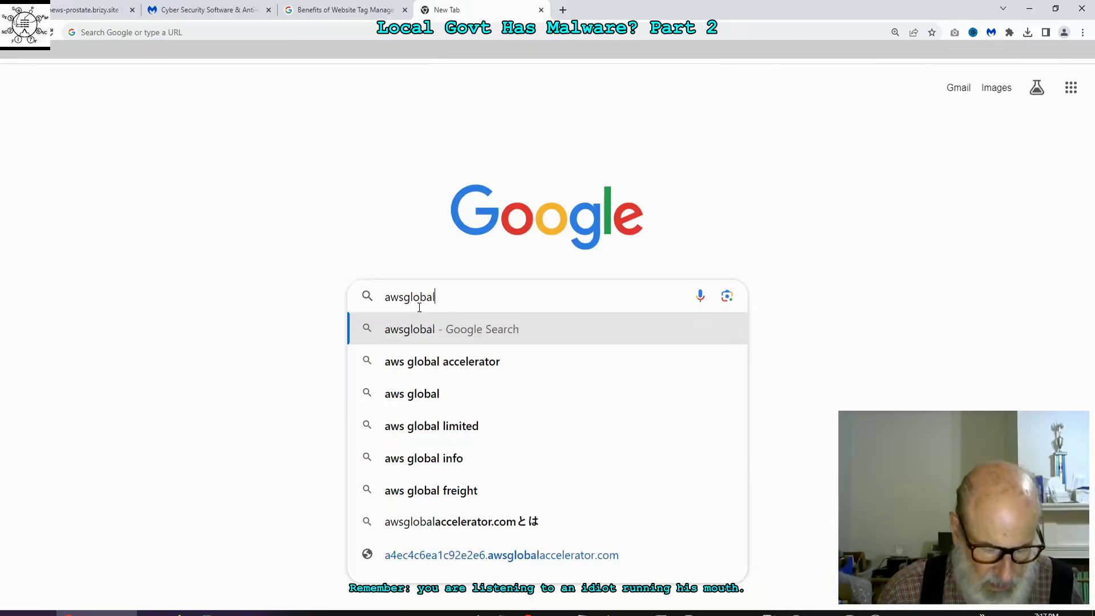
type("acceler")
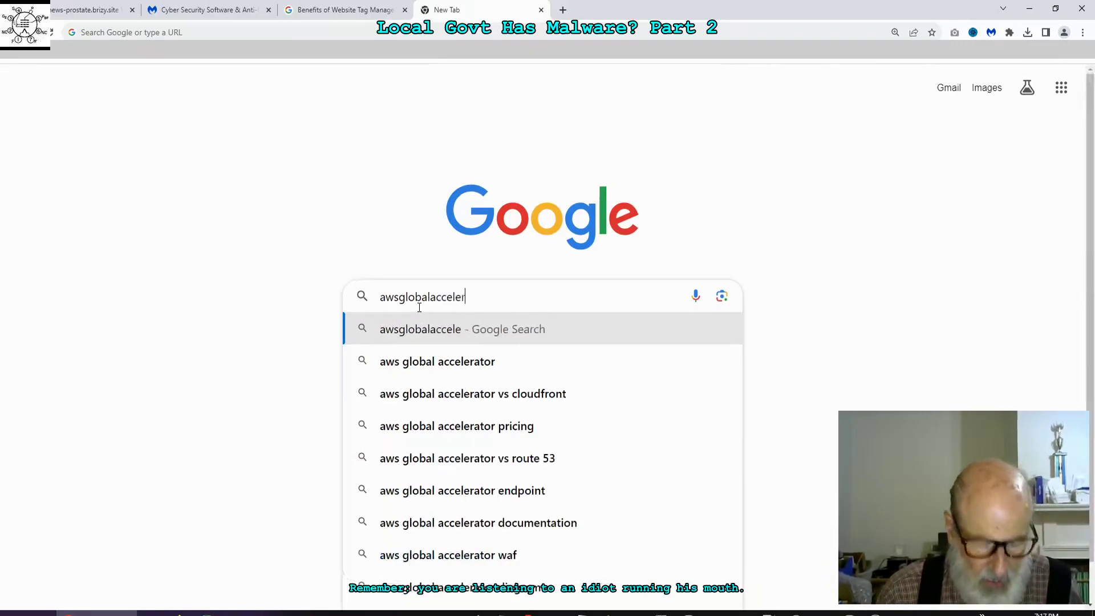
key("Down")
key("Down")
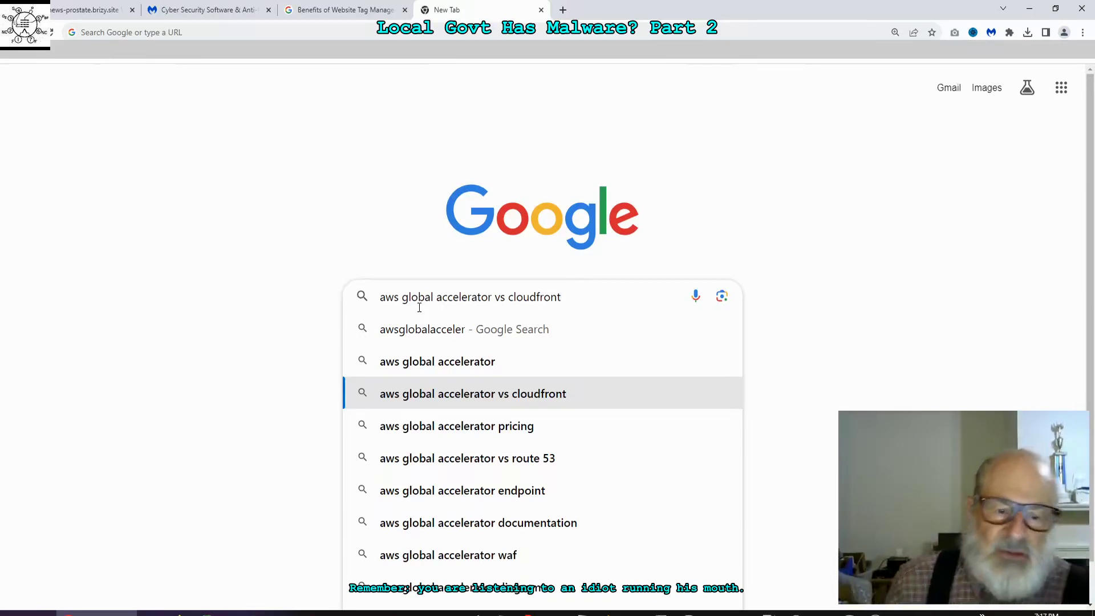
key("Down")
key("Return")
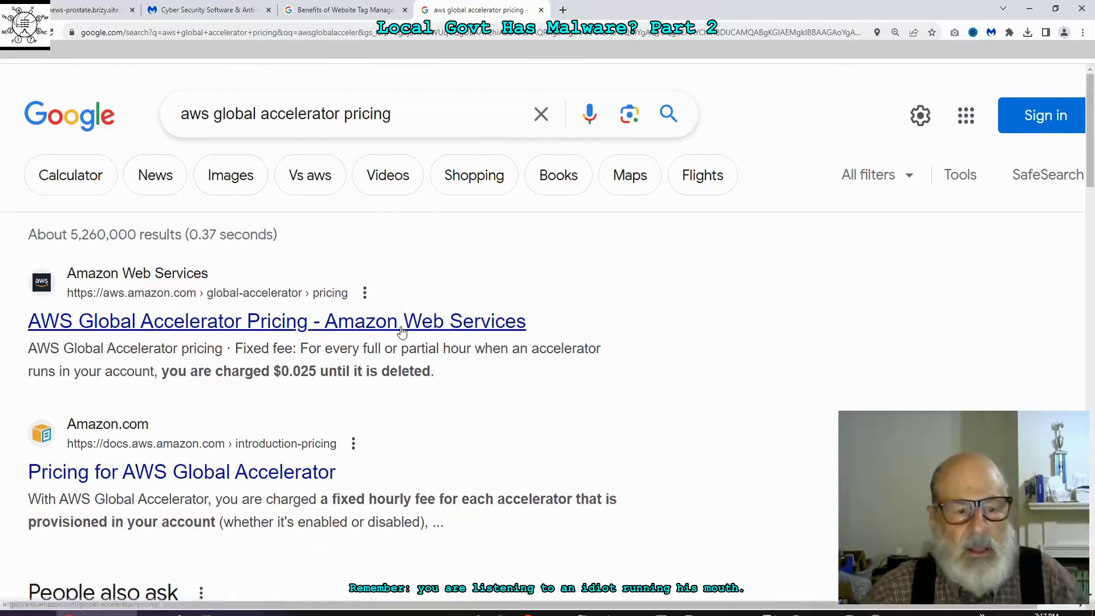
Step: Open the 'Pricing for AWS Global Accelerator' documentation page and zoom in
left_click(62, 481)
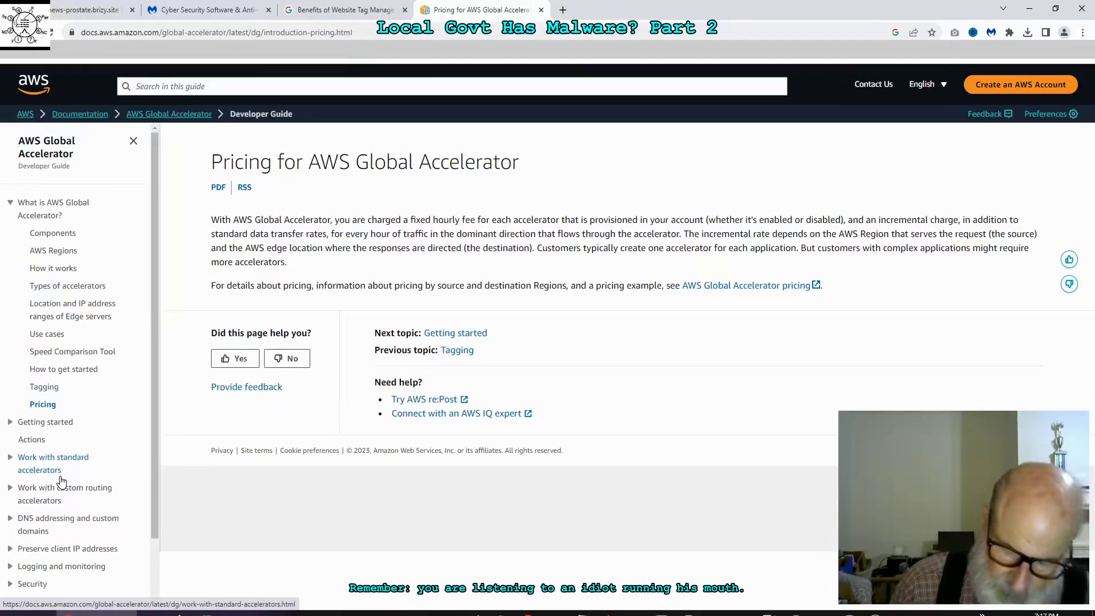
key("ctrl+plus")
key("ctrl+plus")
key("ctrl+plus")
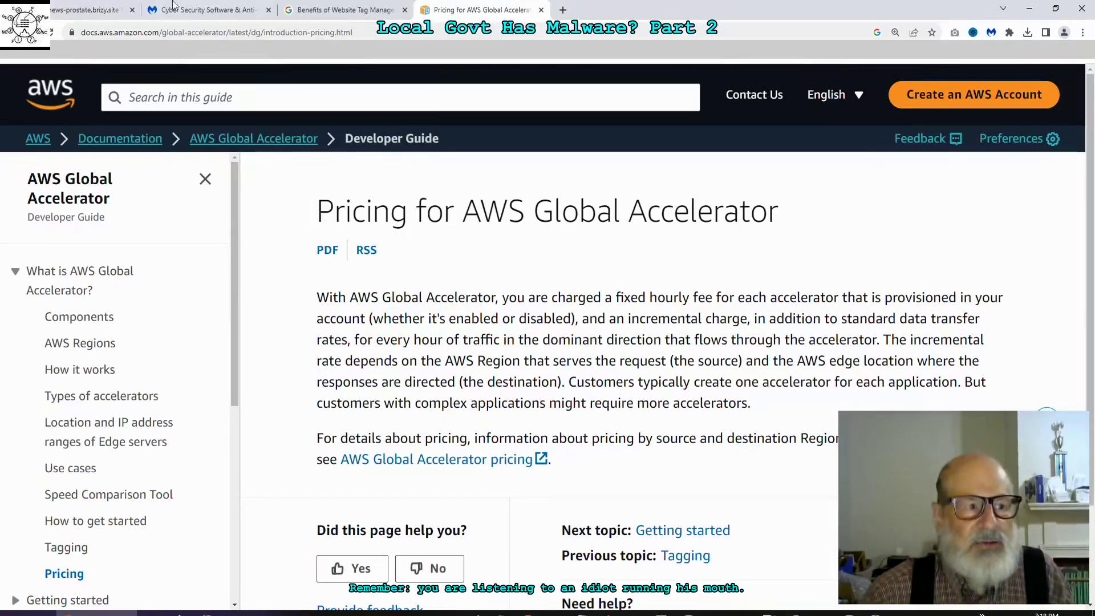
Step: Go back and change the query to 'what is a aws global accelerator', then search
key("alt+Left")
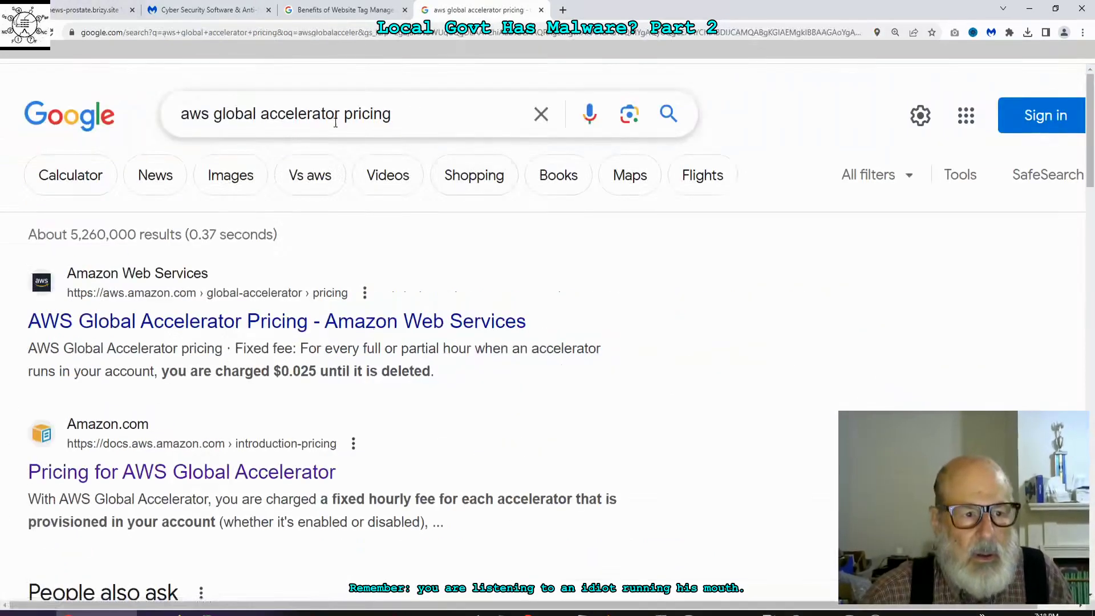
left_click_drag(341, 113, 394, 114)
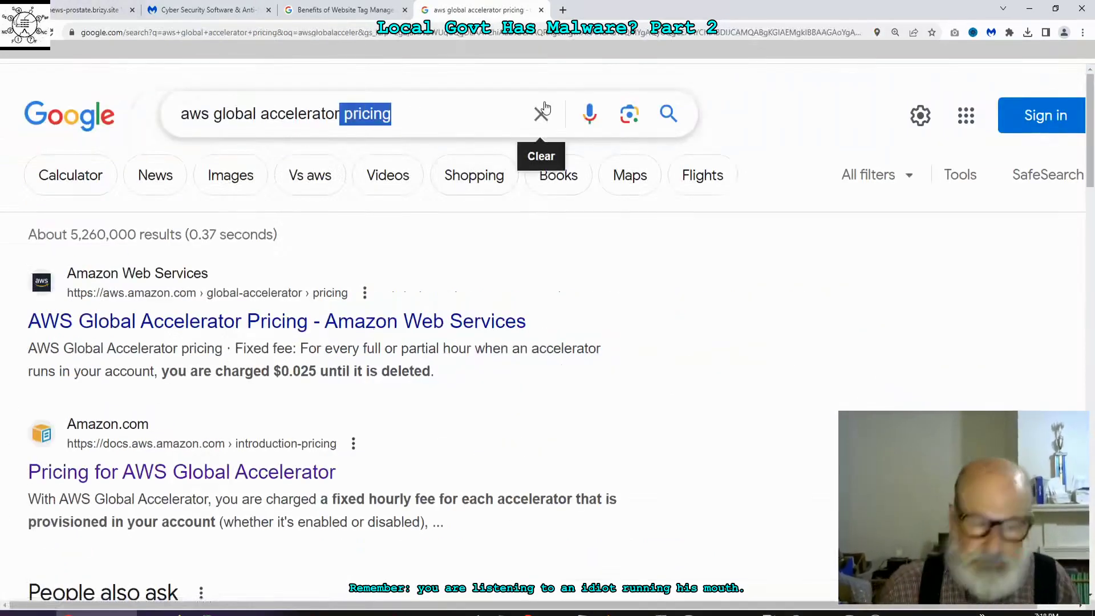
key("BackSpace")
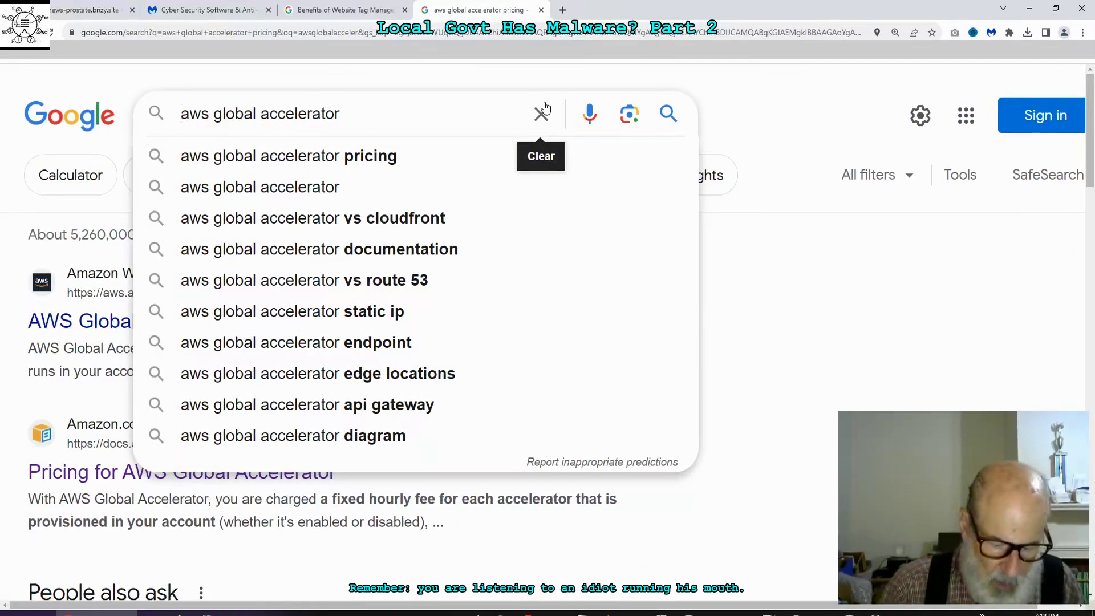
type("qw")
key("BackSpace")
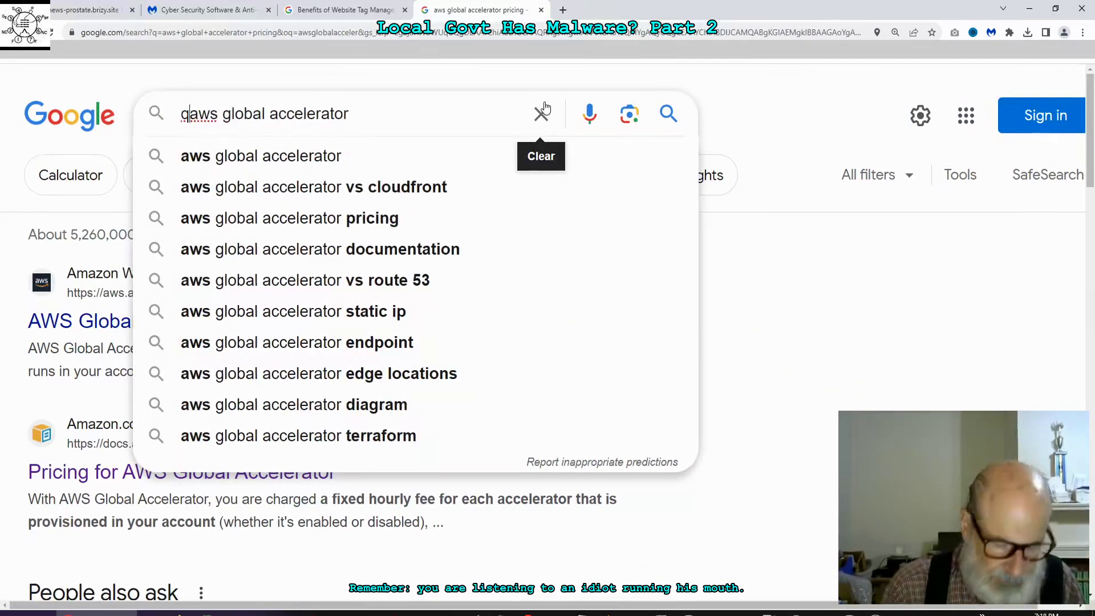
key("BackSpace")
type("what is ")
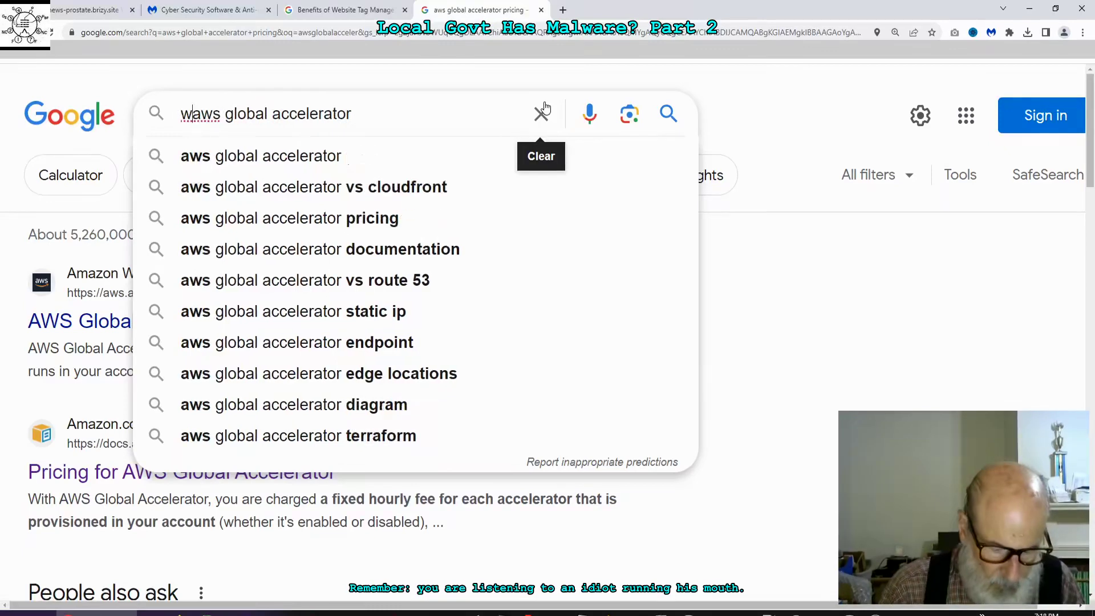
type("a")
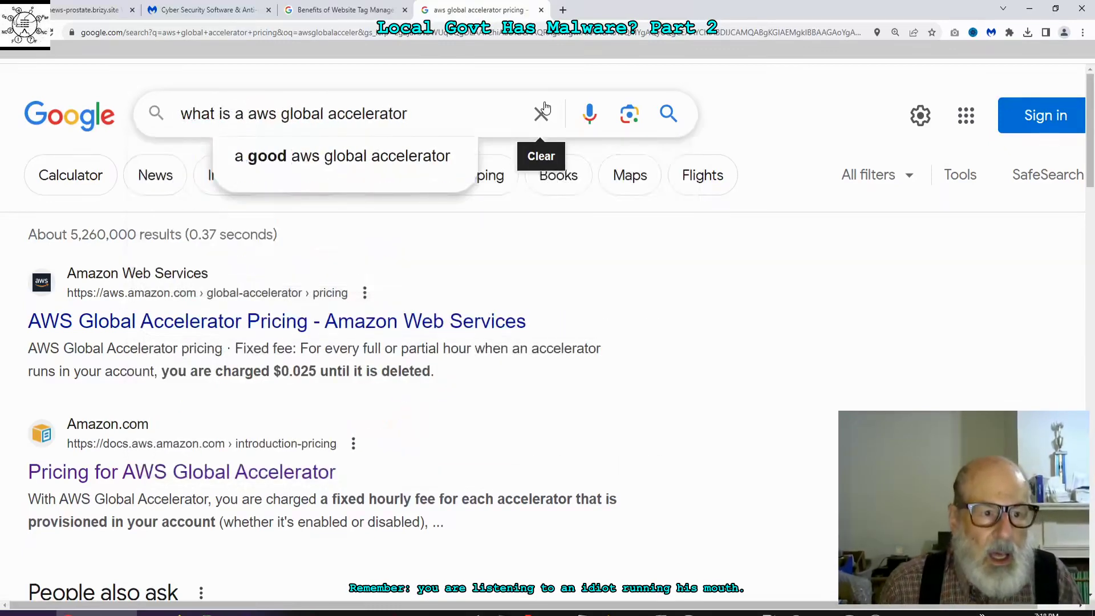
key("Return")
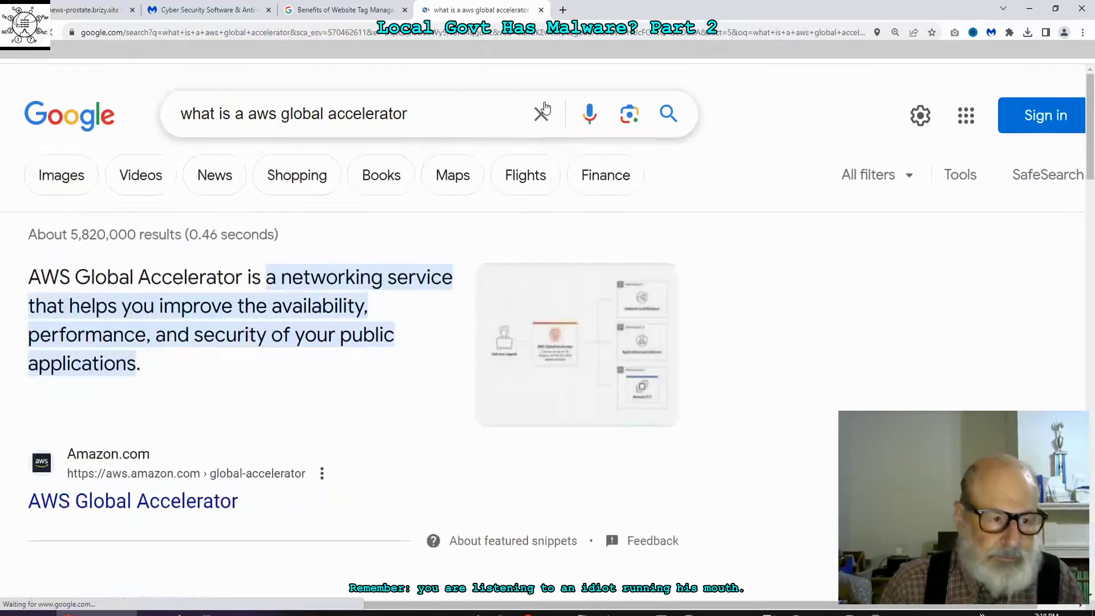